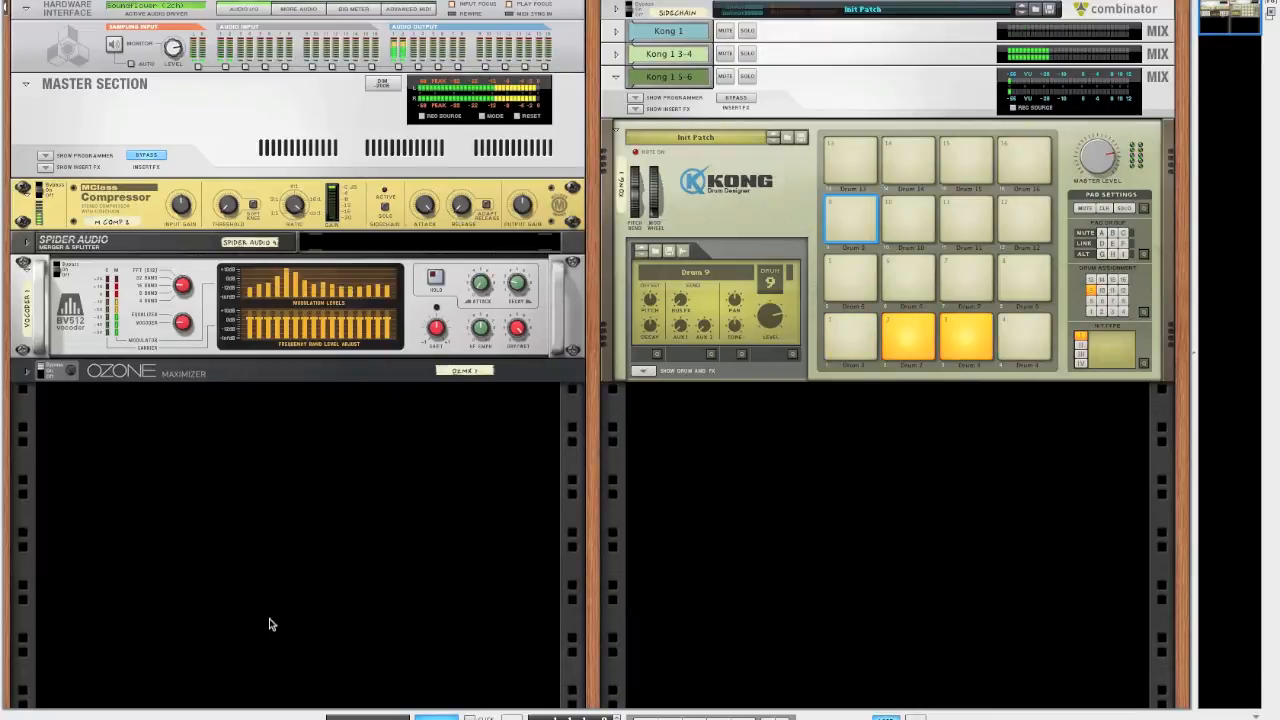
# Delete the existing Kong with its three mix channels, and the MClass Compressor below the master section
pyautogui.click(778, 157)
pyautogui.keyDown('shift'); pyautogui.click(819, 35); pyautogui.keyUp('shift')
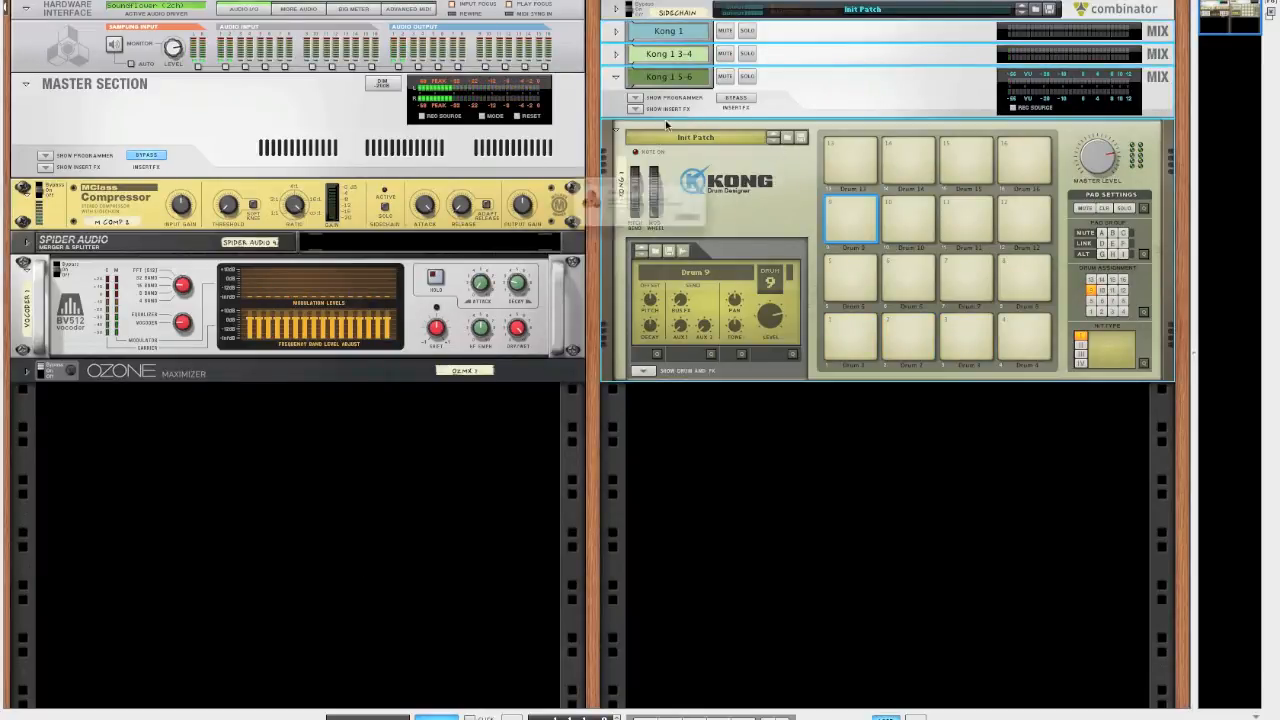
pyautogui.press('Delete')
pyautogui.click(571, 187)
pyautogui.press('Delete')
# Create a new Kong Drum Designer in the empty rack column and show its drum and FX section
pyautogui.rightClick(805, 126)
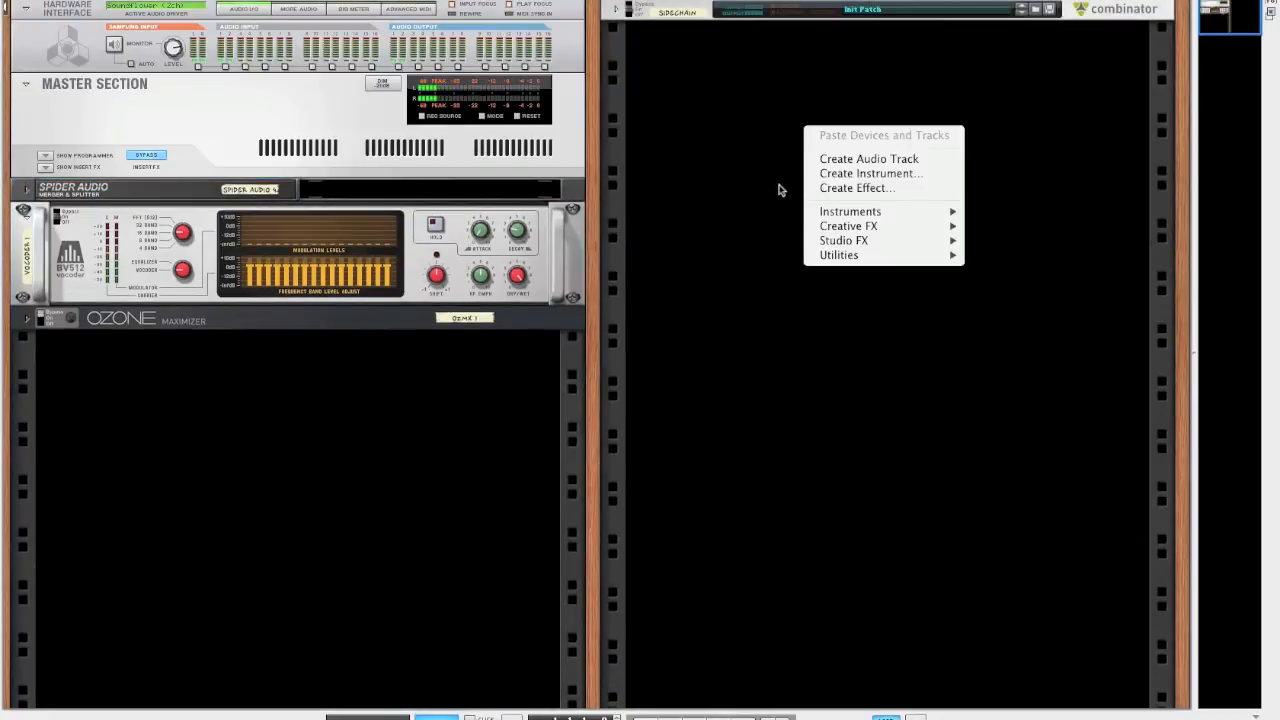
pyautogui.moveTo(822, 212)
pyautogui.click(1120, 210)
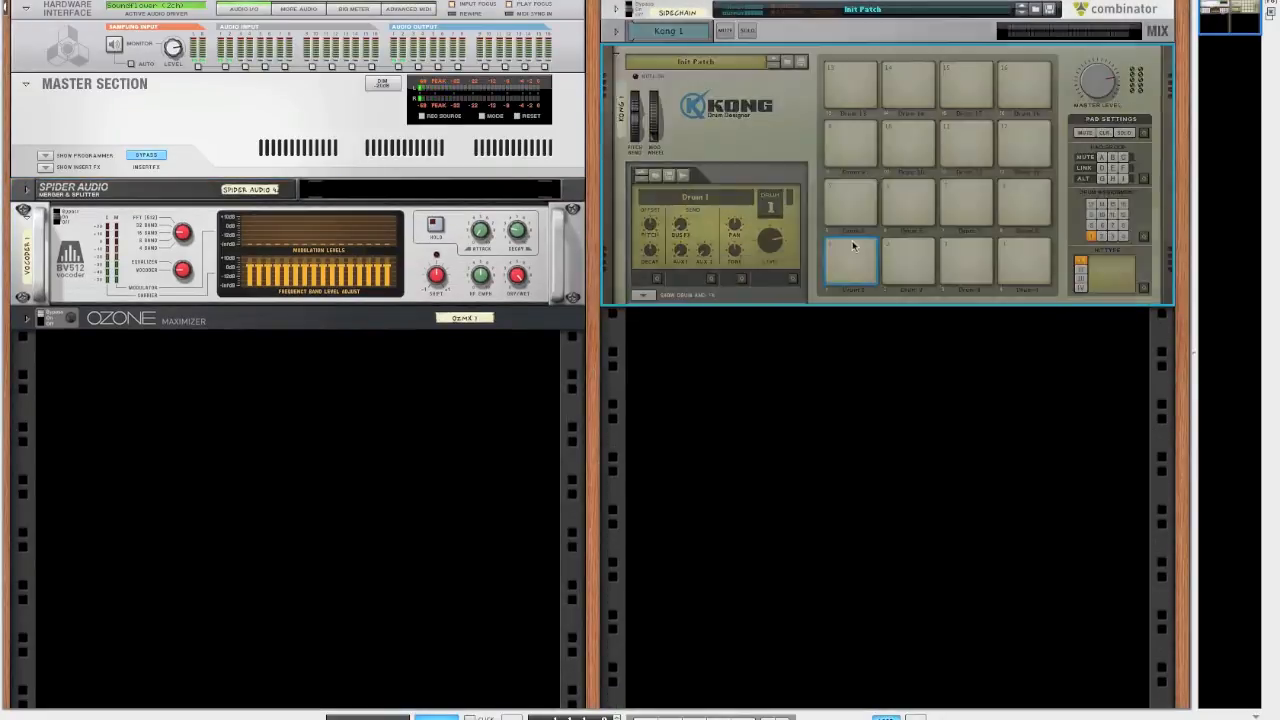
pyautogui.click(643, 295)
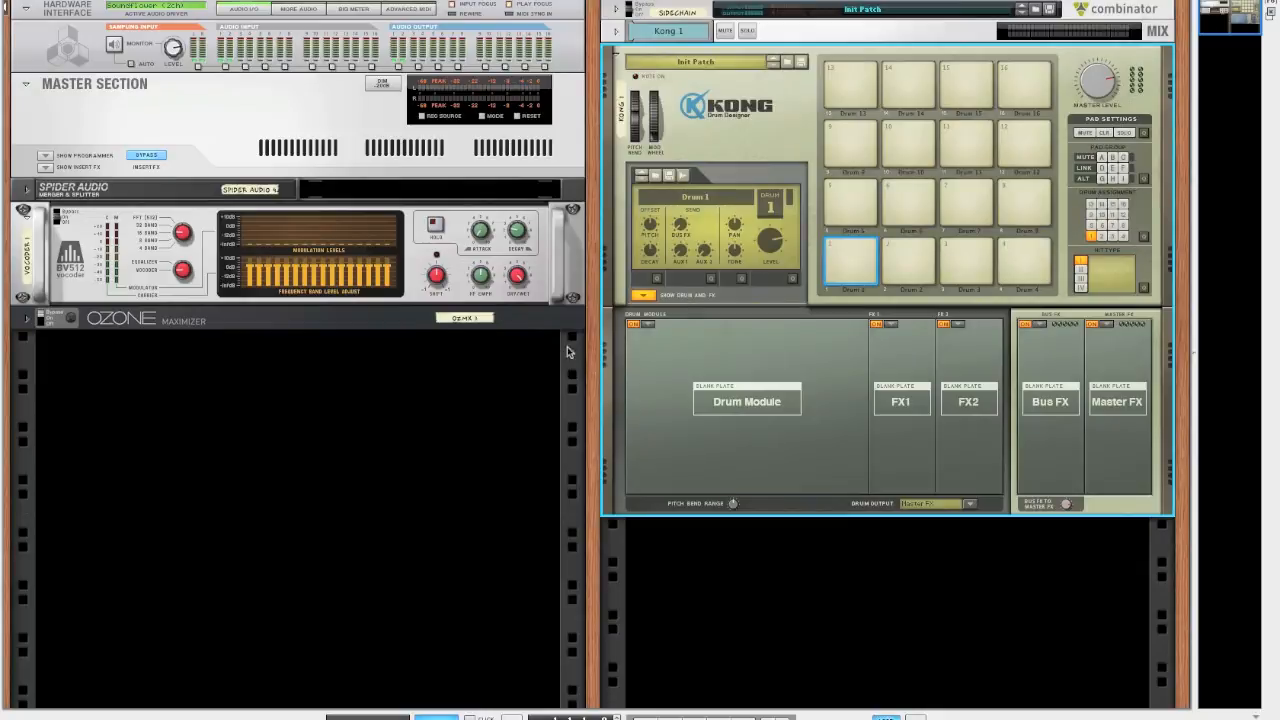
pyautogui.click(545, 390)
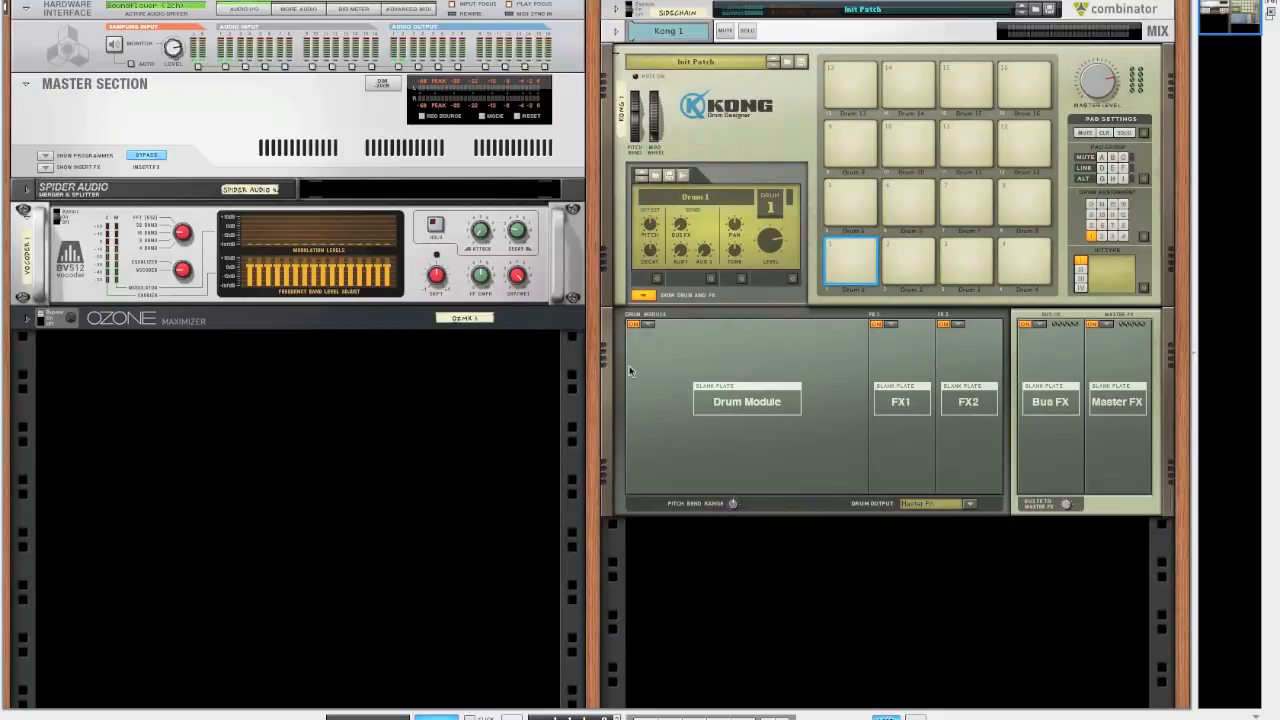
# Set the drum output of Kong's pad 2 to Output 3-4
pyautogui.click(843, 253)
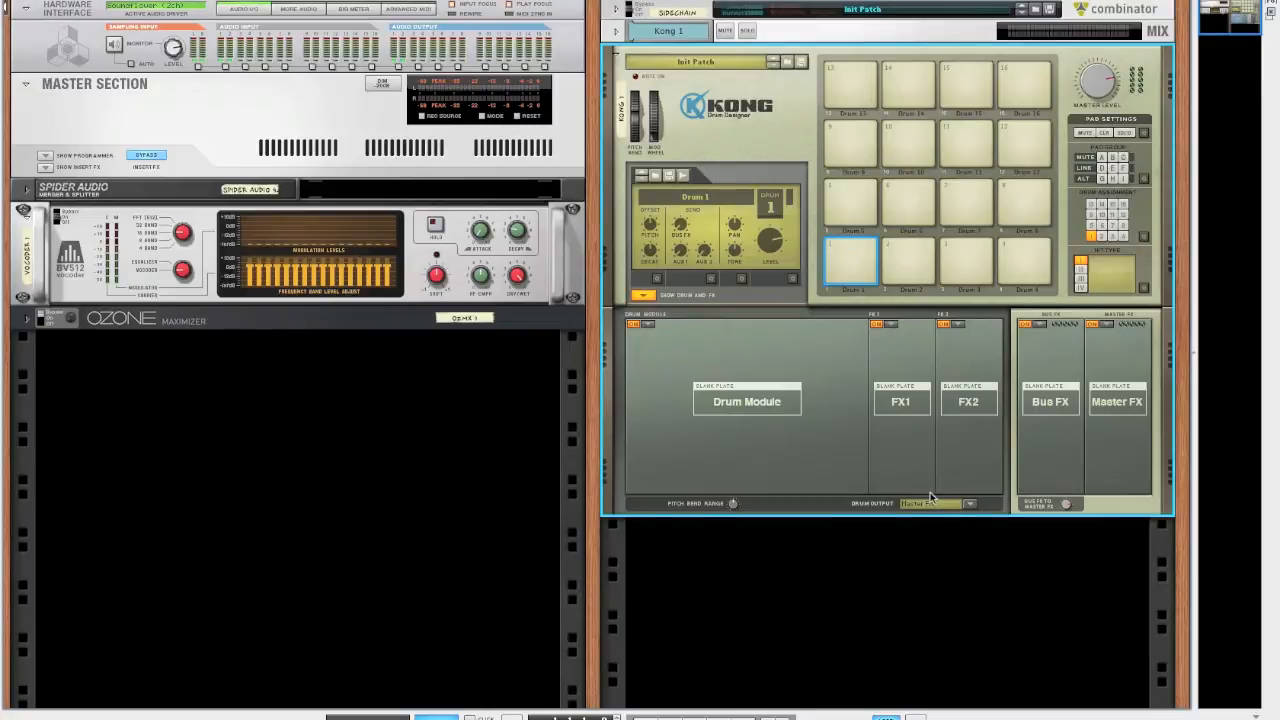
pyautogui.click(910, 265)
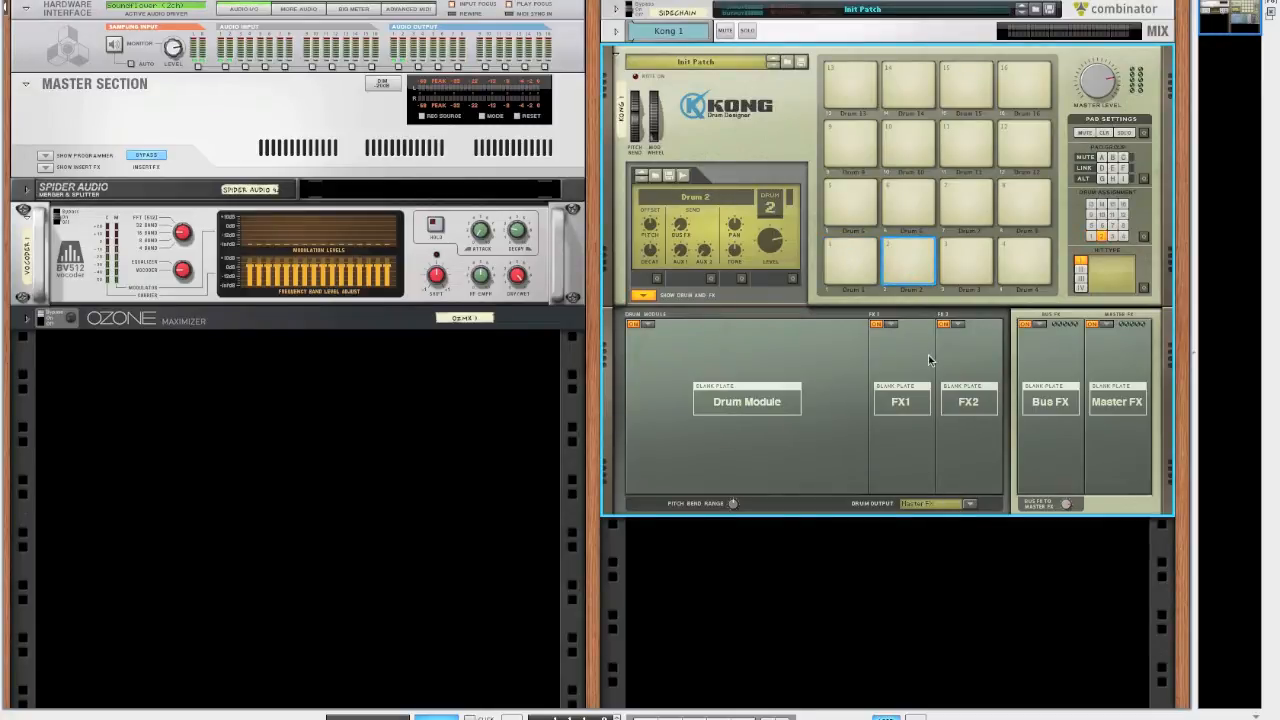
pyautogui.click(970, 505)
pyautogui.click(991, 547)
# Create a mix channel under the Kong 1 channel and cable Kong's audio outputs 3-4 into its inputs on the rack's rear
pyautogui.click(813, 44)
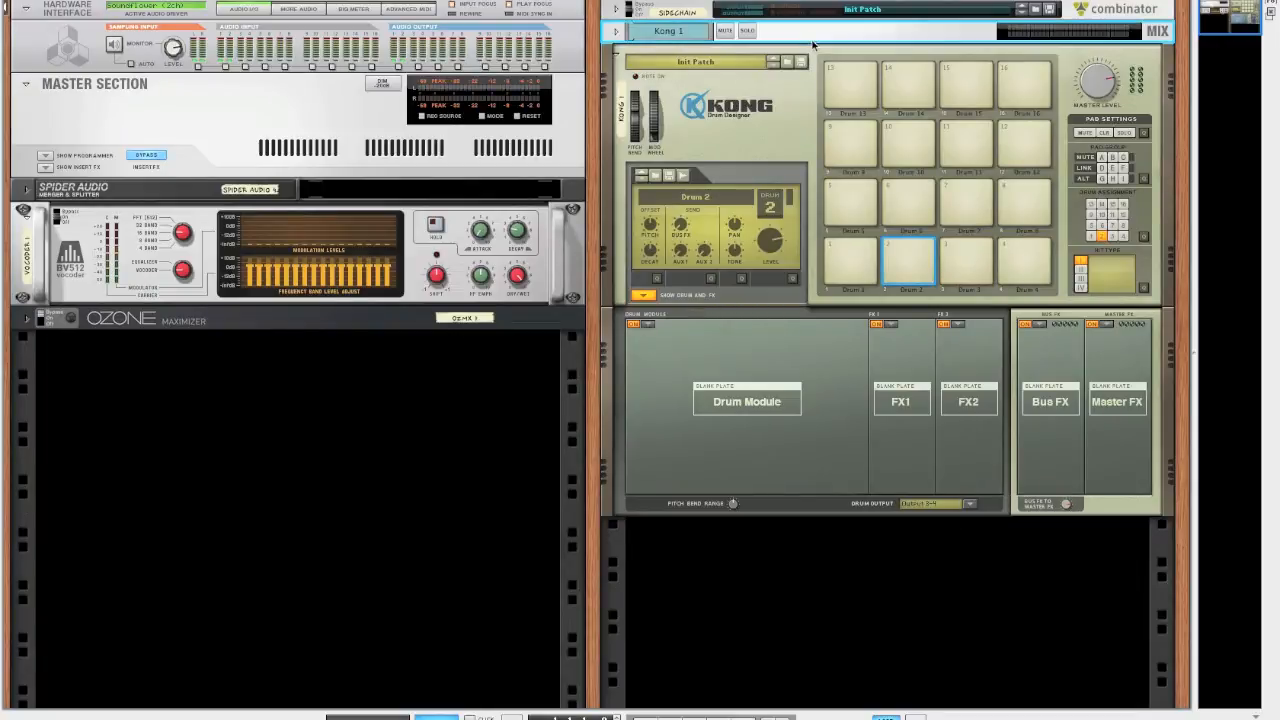
pyautogui.rightClick(813, 44)
pyautogui.moveTo(870, 218)
pyautogui.click(1062, 348)
pyautogui.press('Tab')
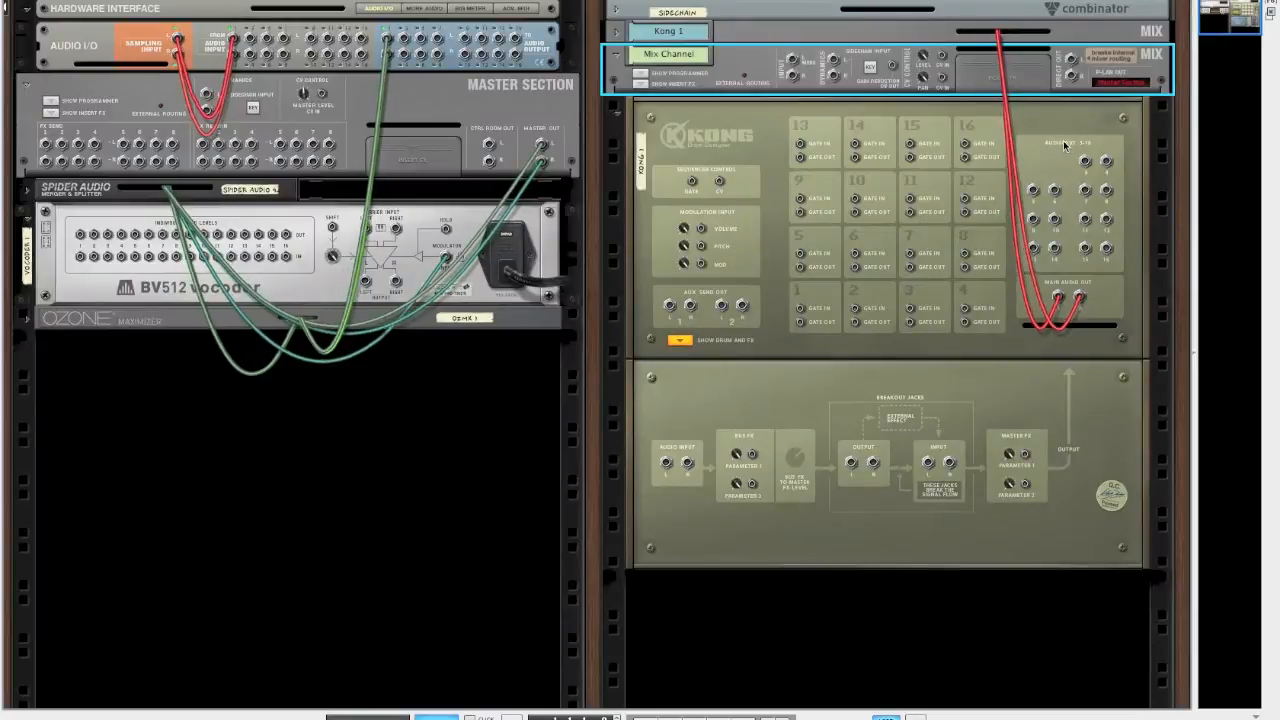
pyautogui.moveTo(1085, 160); pyautogui.dragTo(790, 65)
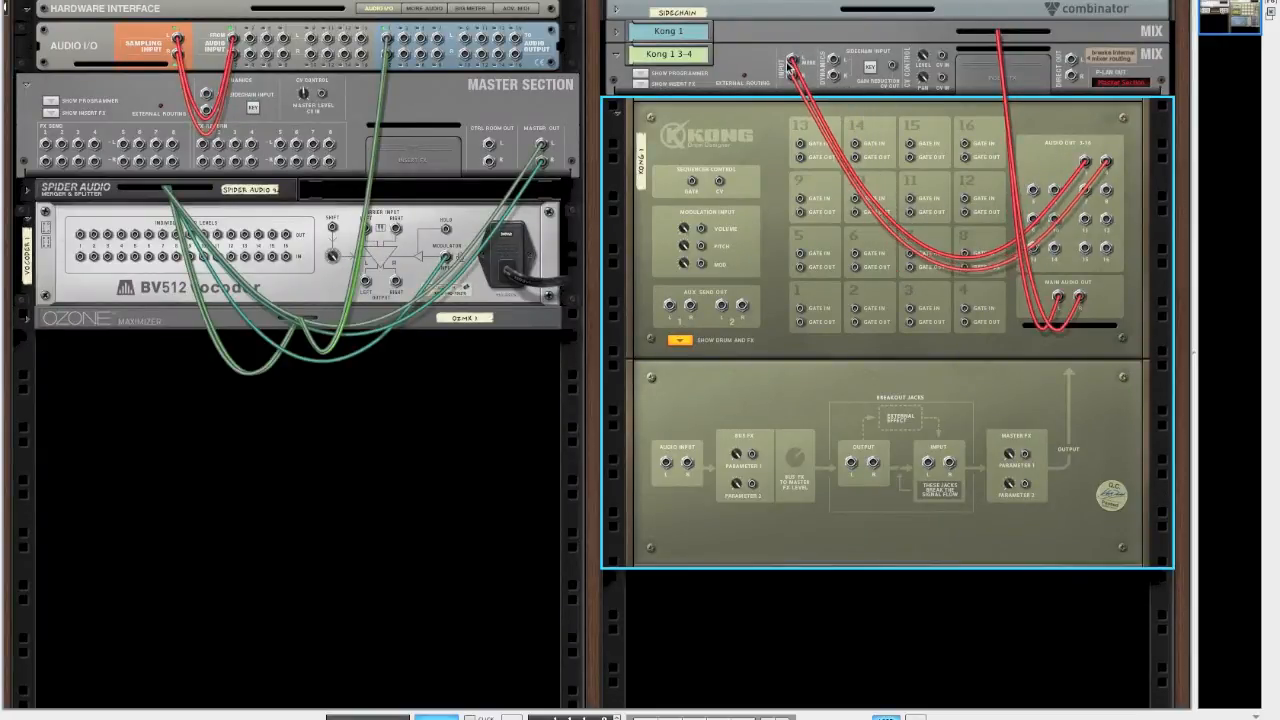
pyautogui.press('Tab')
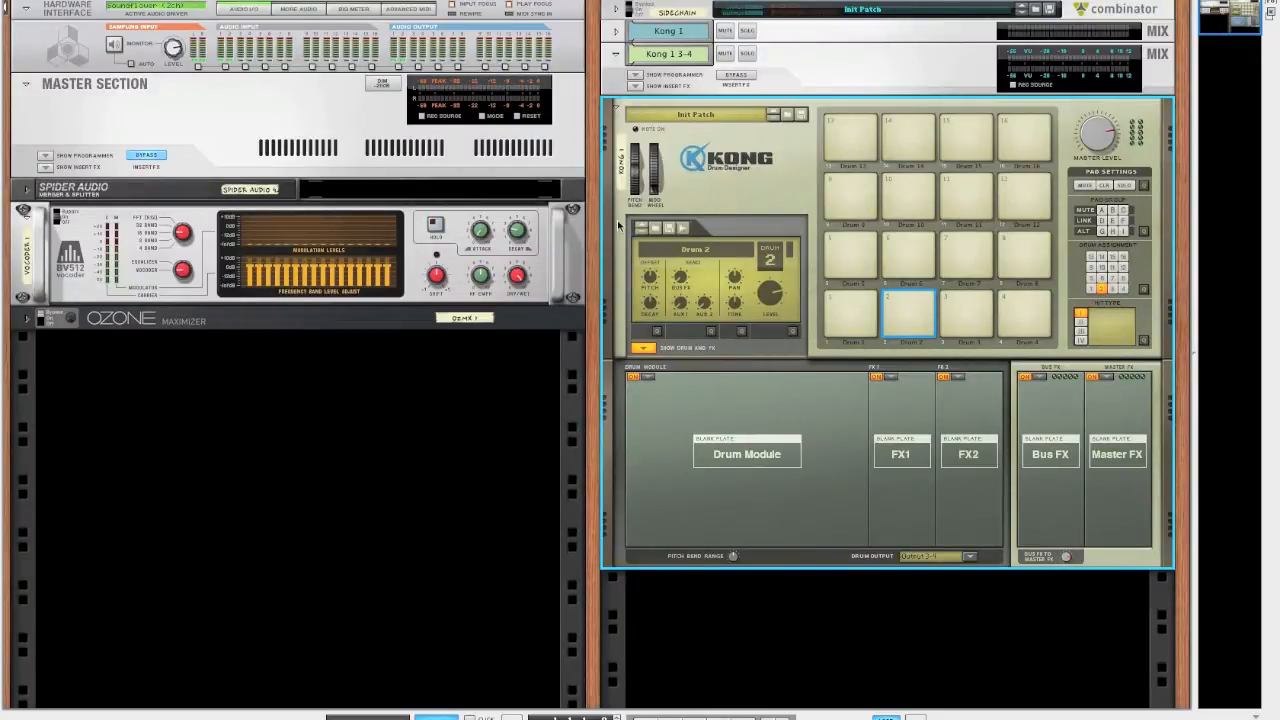
# Assign an NN-Nano Sampler to Drum 2 and load the sample Gladiator_Snare06.wav into it
pyautogui.click(524, 421)
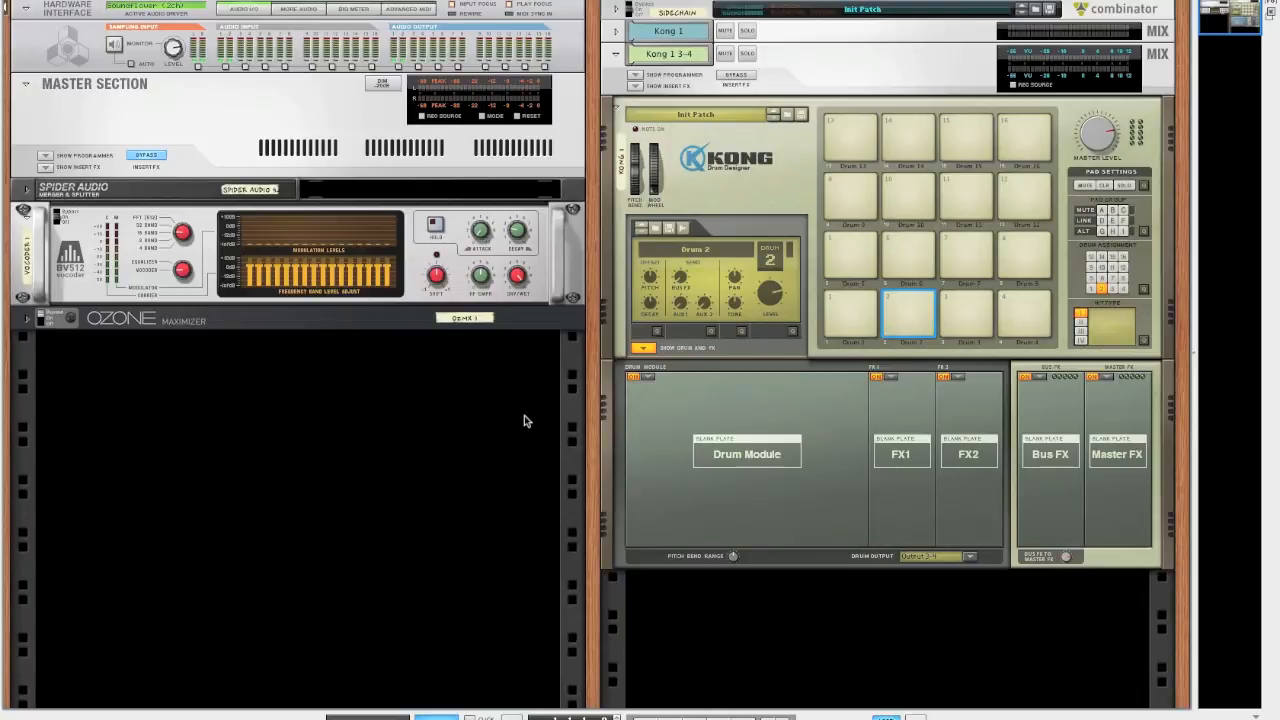
pyautogui.click(650, 380)
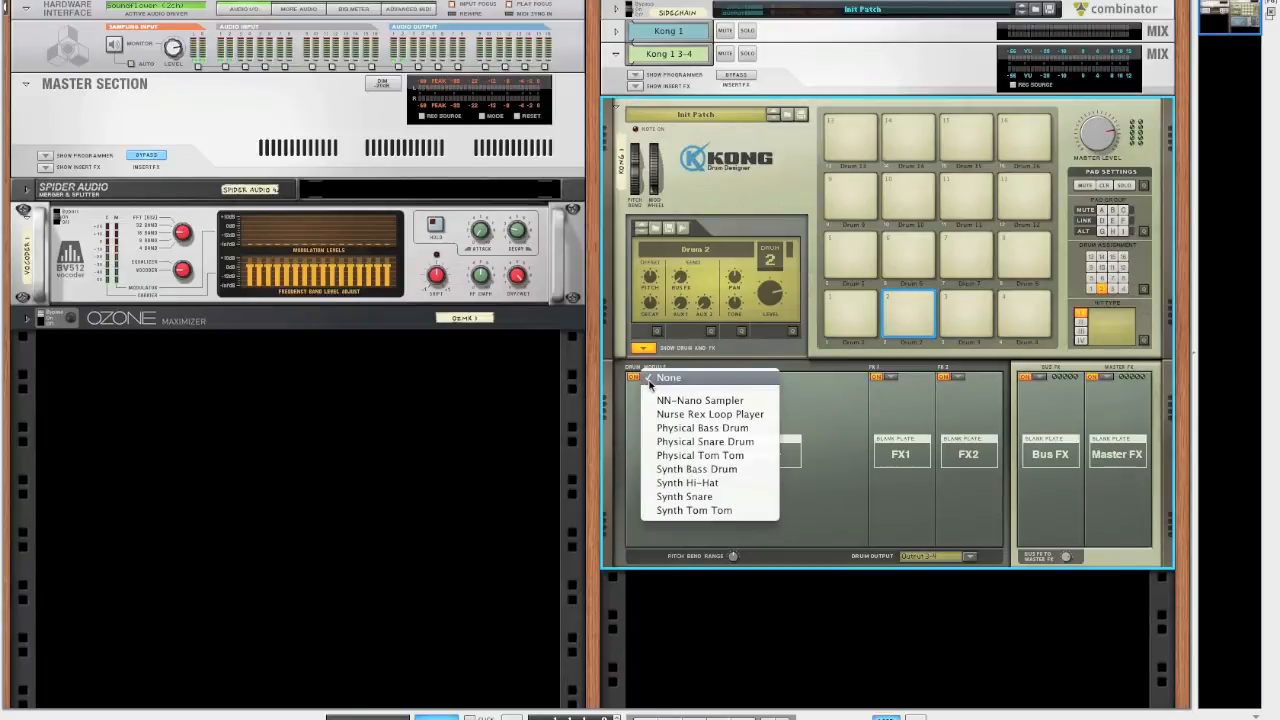
pyautogui.click(700, 400)
pyautogui.click(714, 386)
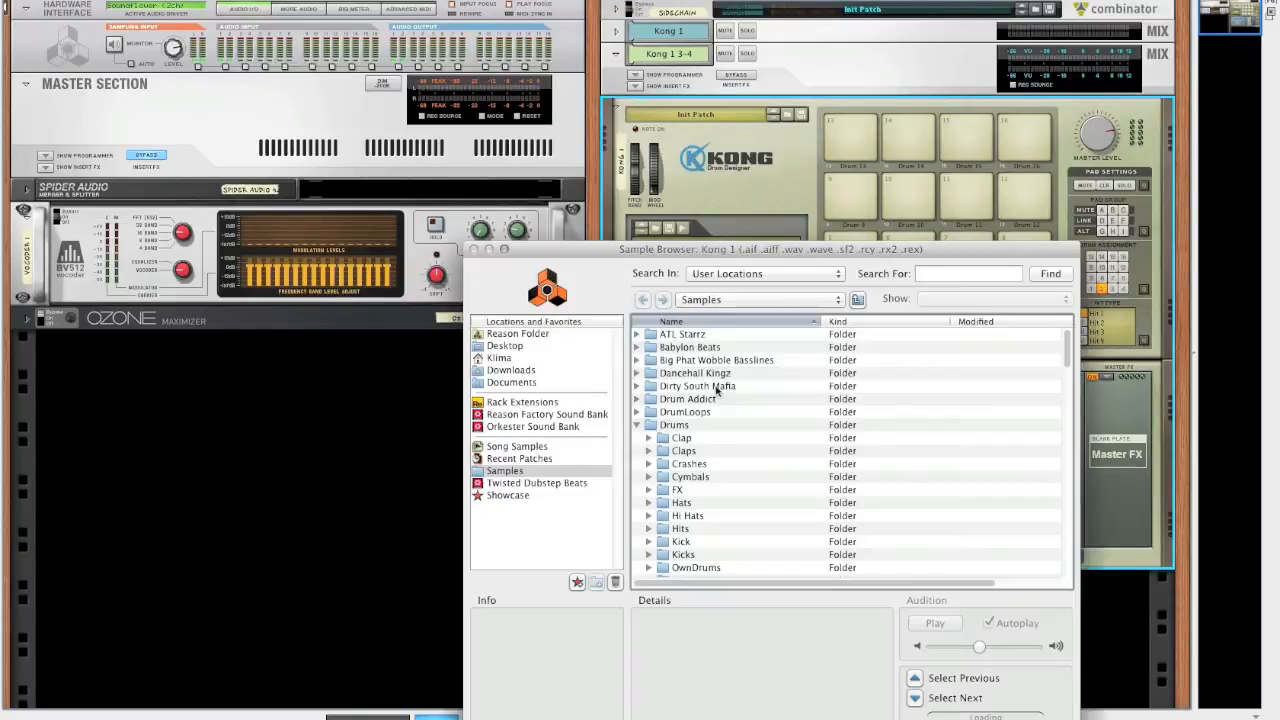
pyautogui.scroll(-3, 714, 437)
pyautogui.scroll(-5, 716, 437)
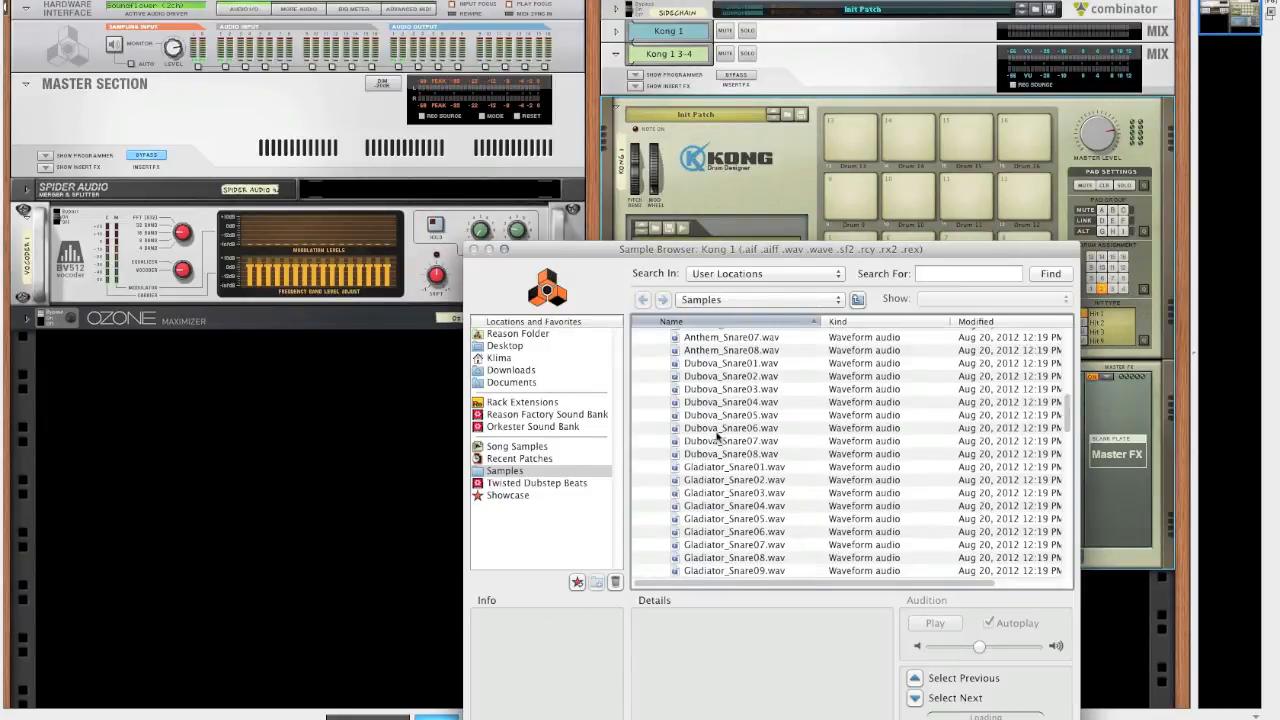
pyautogui.scroll(3, 680, 462)
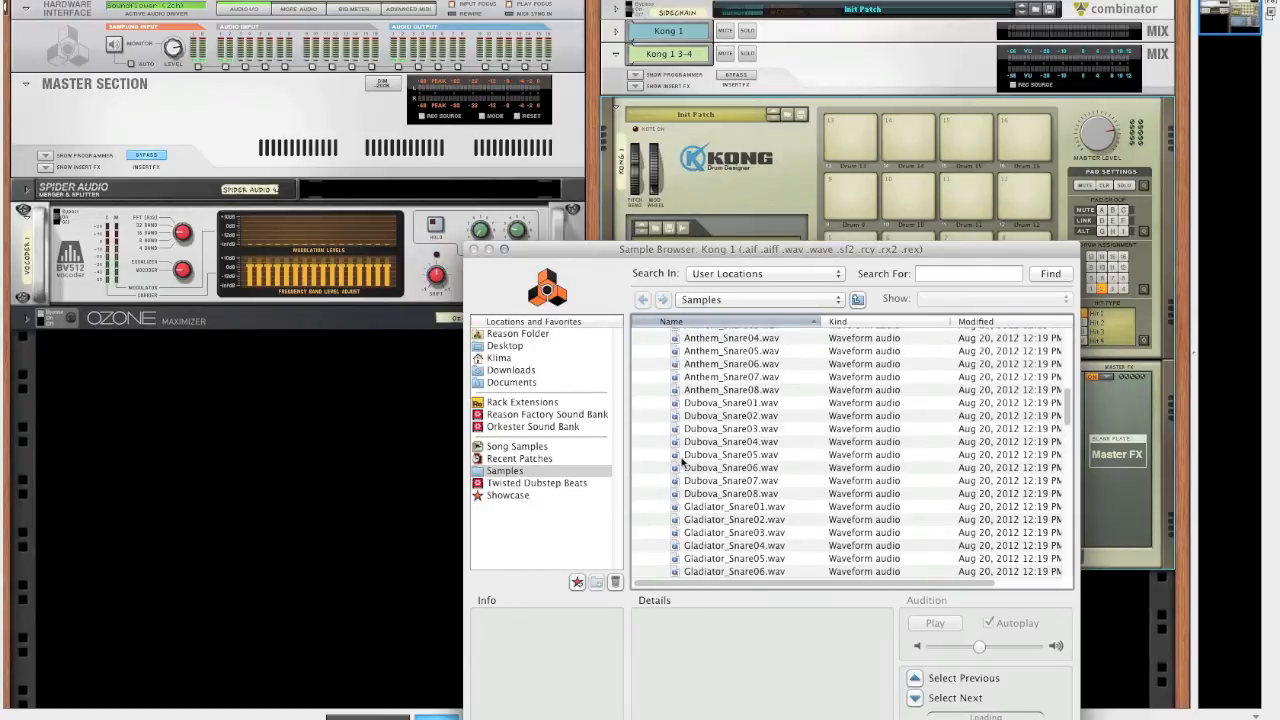
pyautogui.scroll(-2, 694, 455)
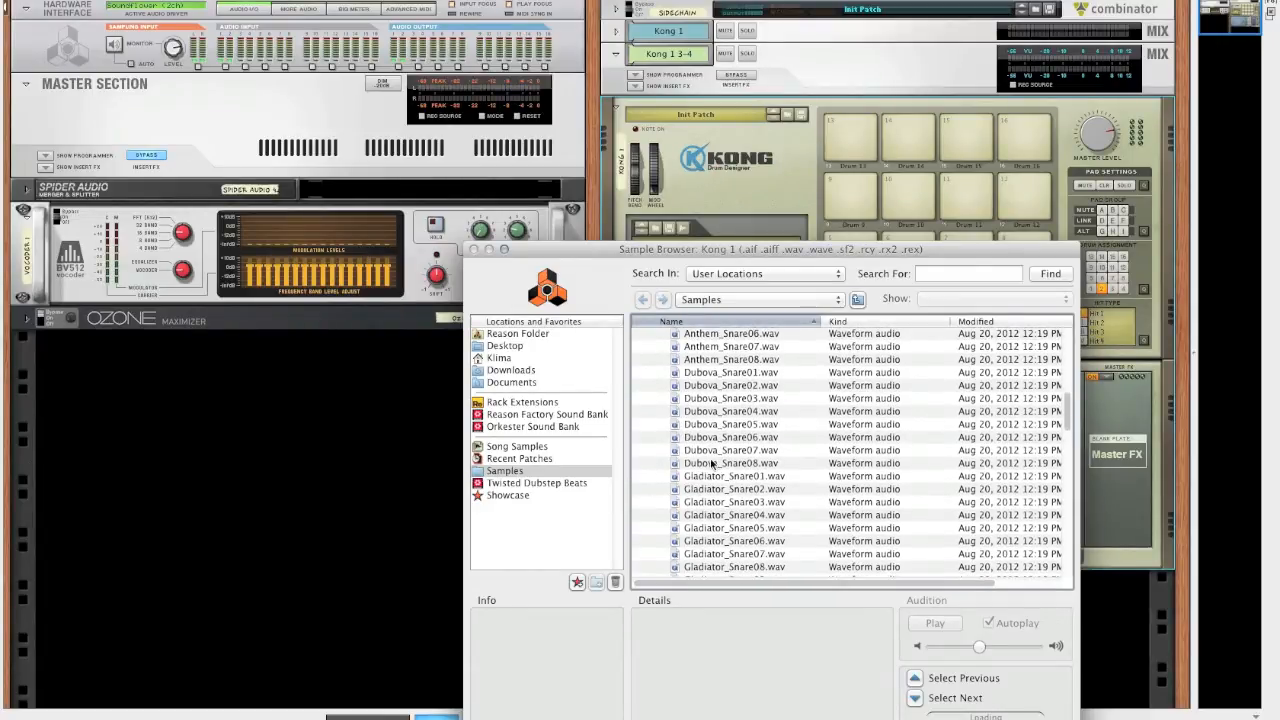
pyautogui.click(707, 543)
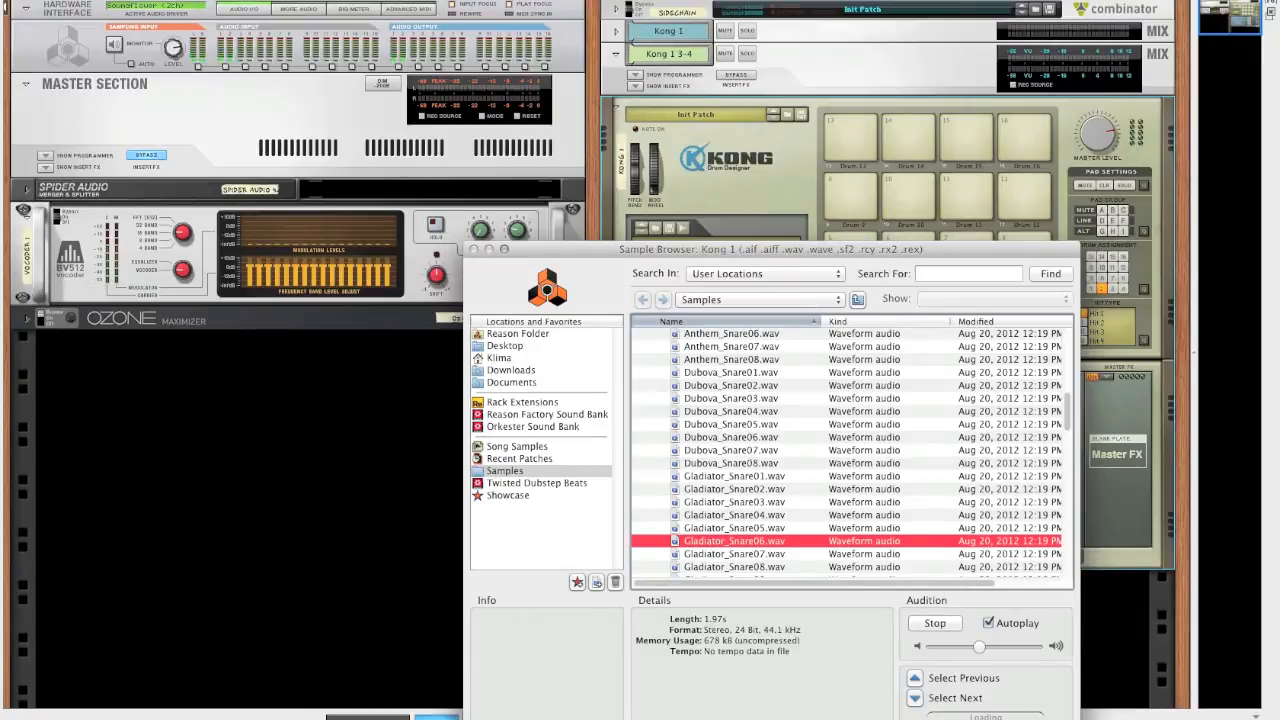
pyautogui.press('Return')
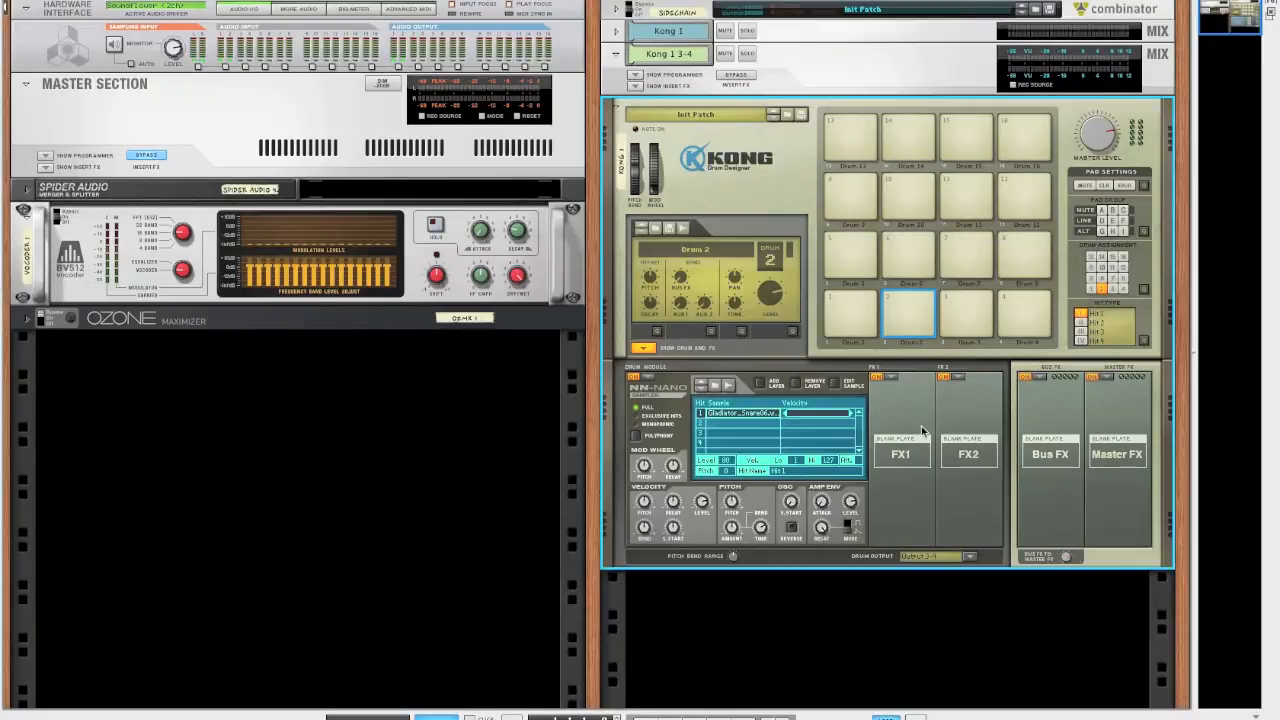
# Audition pad 2, open its snare sample for editing, move the end marker to just after the initial hit, and save the trimmed sample
pyautogui.click(905, 307)
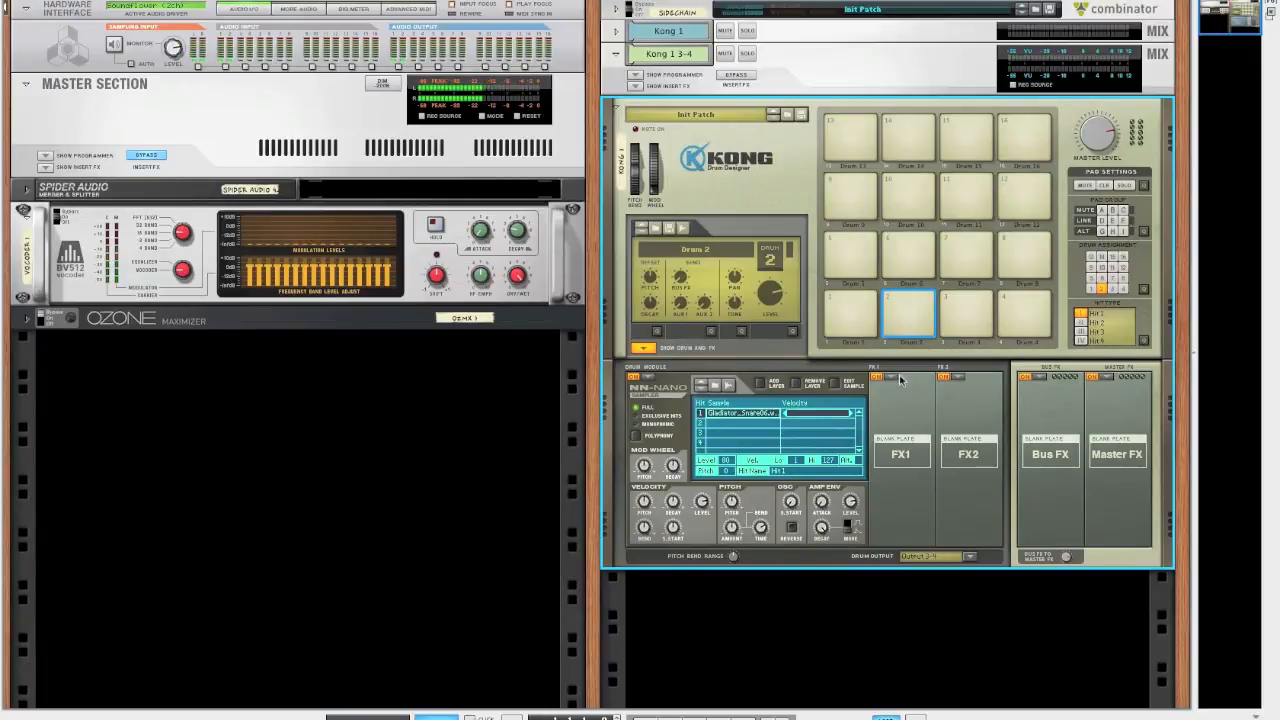
pyautogui.click(528, 448)
pyautogui.scroll(-1, 528, 446)
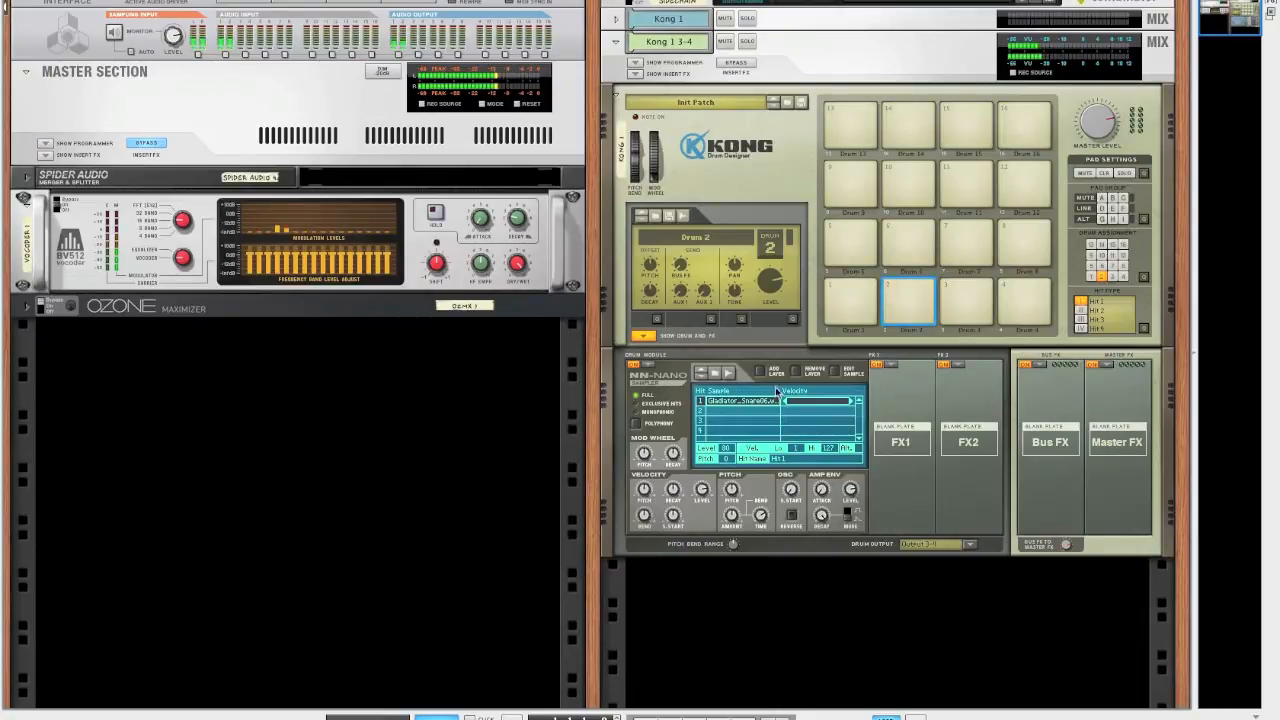
pyautogui.click(836, 375)
pyautogui.moveTo(815, 227)
pyautogui.mouseDown()
pyautogui.moveTo(583, 275)
pyautogui.moveTo(810, 237)
pyautogui.mouseUp()
pyautogui.moveTo(900, 271)
pyautogui.mouseDown()
pyautogui.moveTo(563, 278)
pyautogui.moveTo(537, 318)
pyautogui.moveTo(379, 333)
pyautogui.mouseUp()
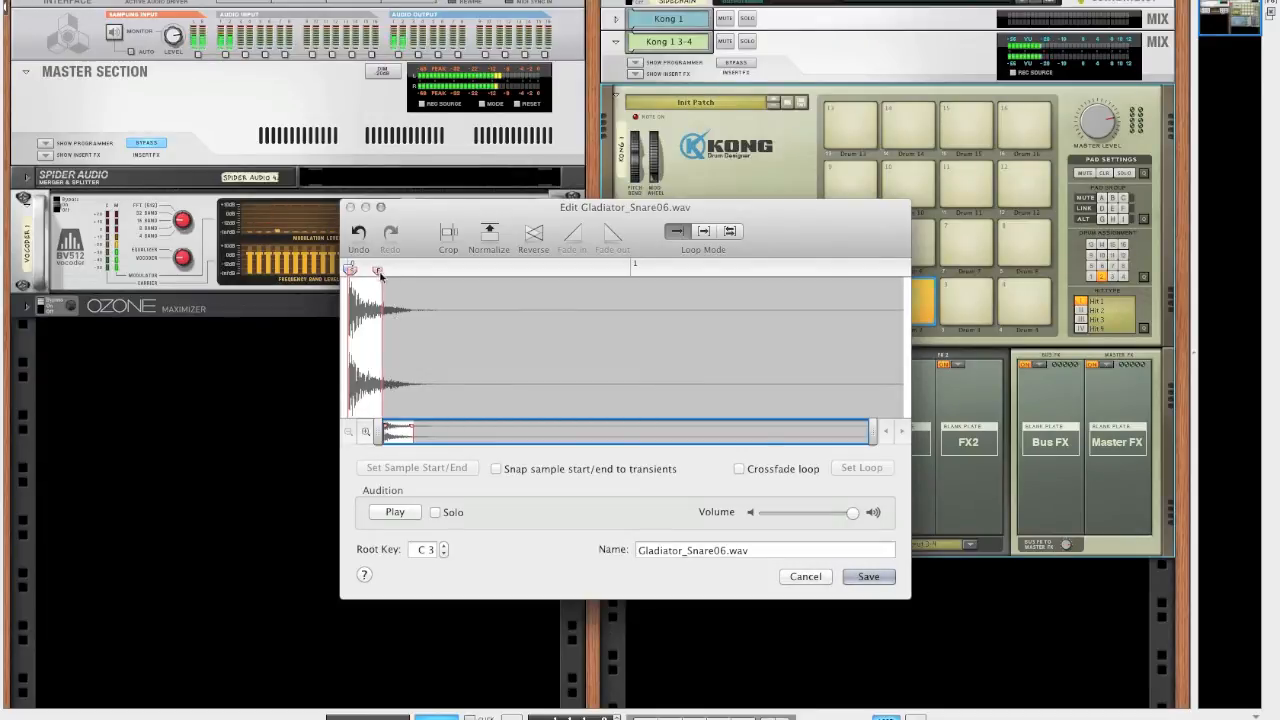
pyautogui.click(868, 576)
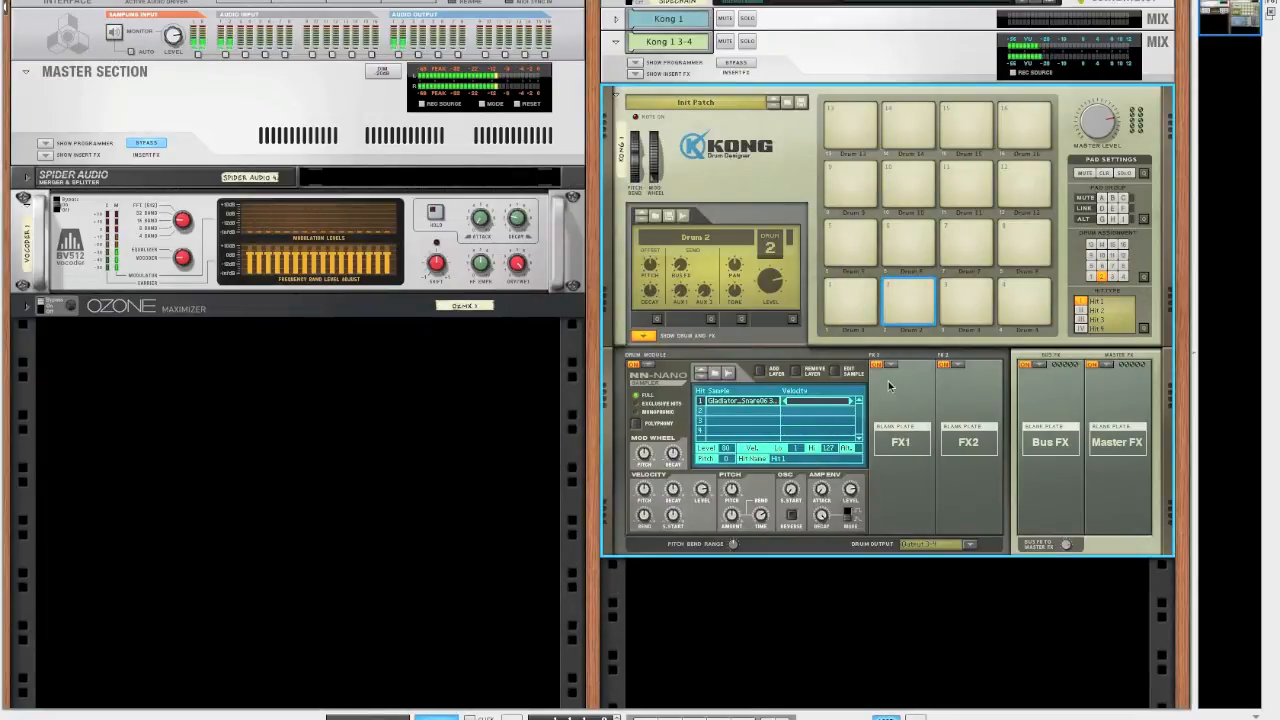
# Show the insert FX of the Kong 1 3-4 mix channel and add a Scream 4 Distortion there
pyautogui.click(758, 64)
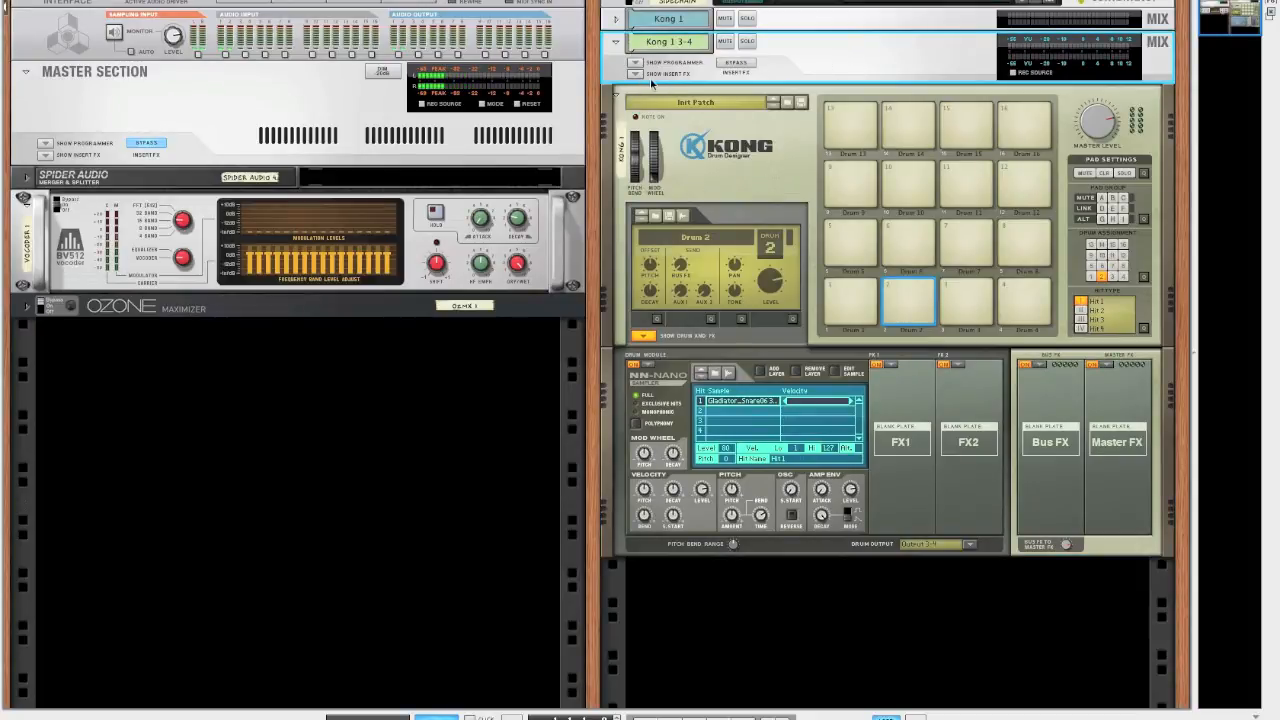
pyautogui.click(638, 76)
pyautogui.rightClick(661, 100)
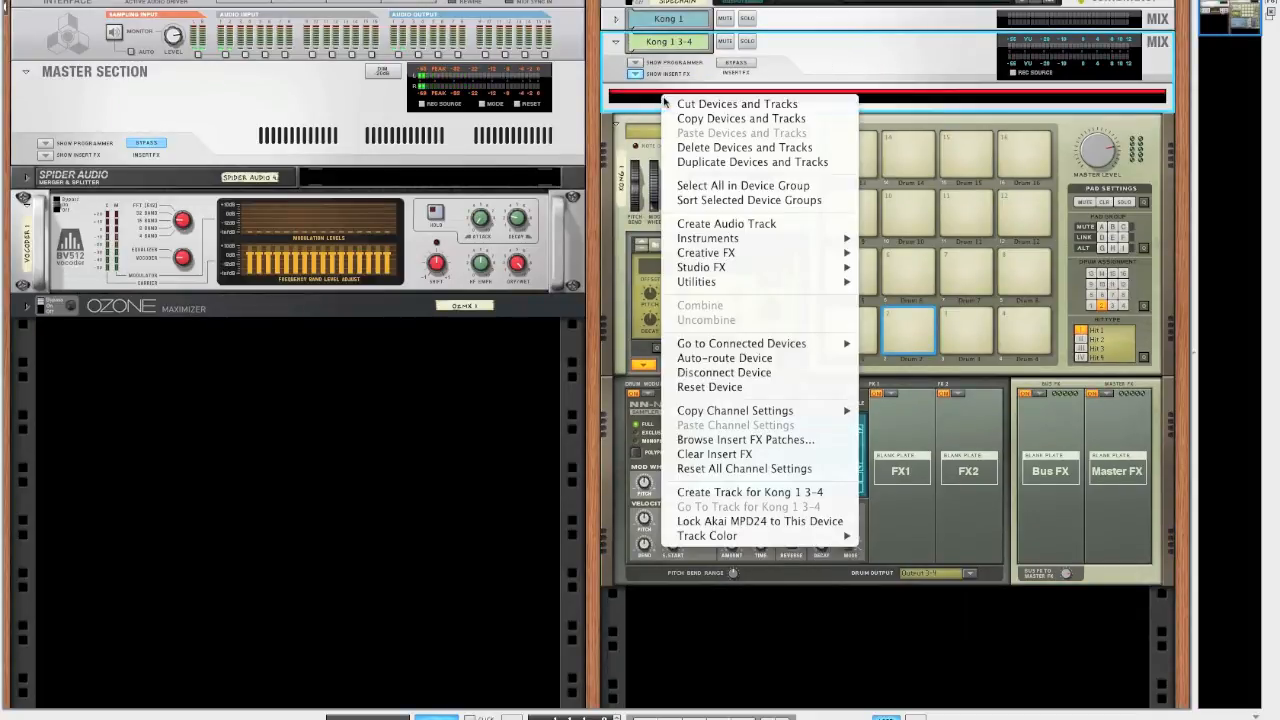
pyautogui.moveTo(750, 253)
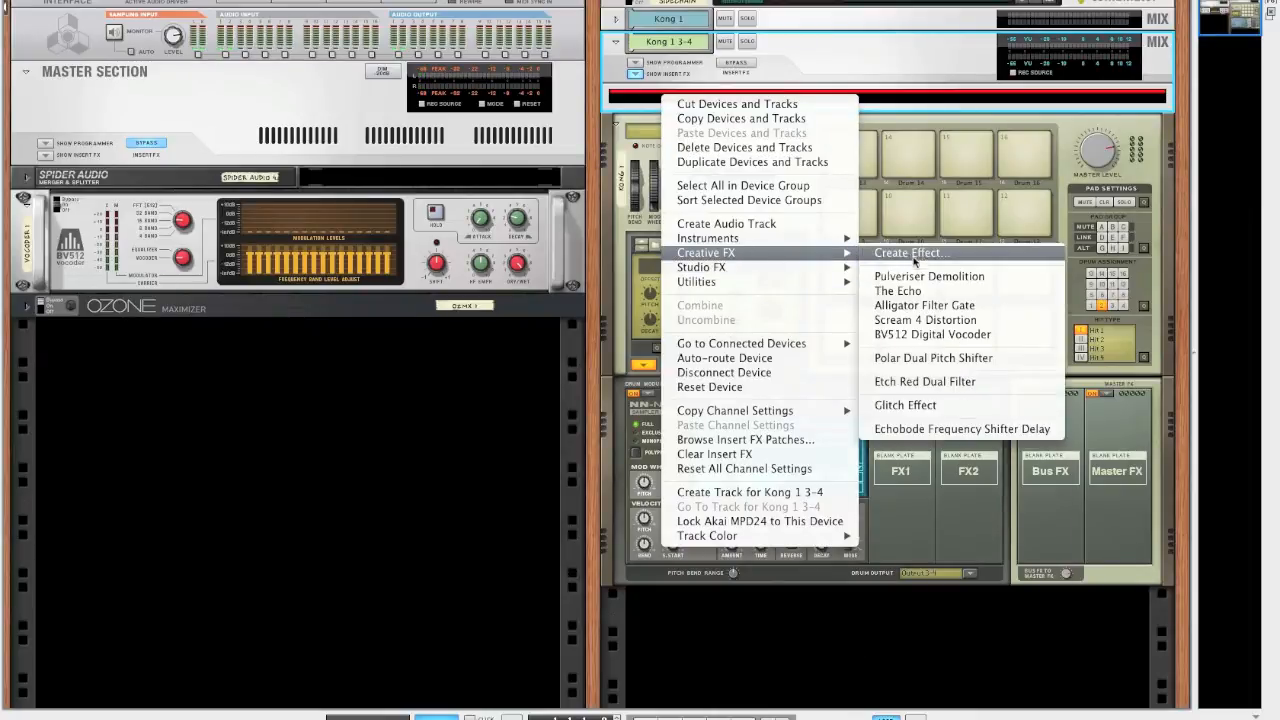
pyautogui.click(925, 320)
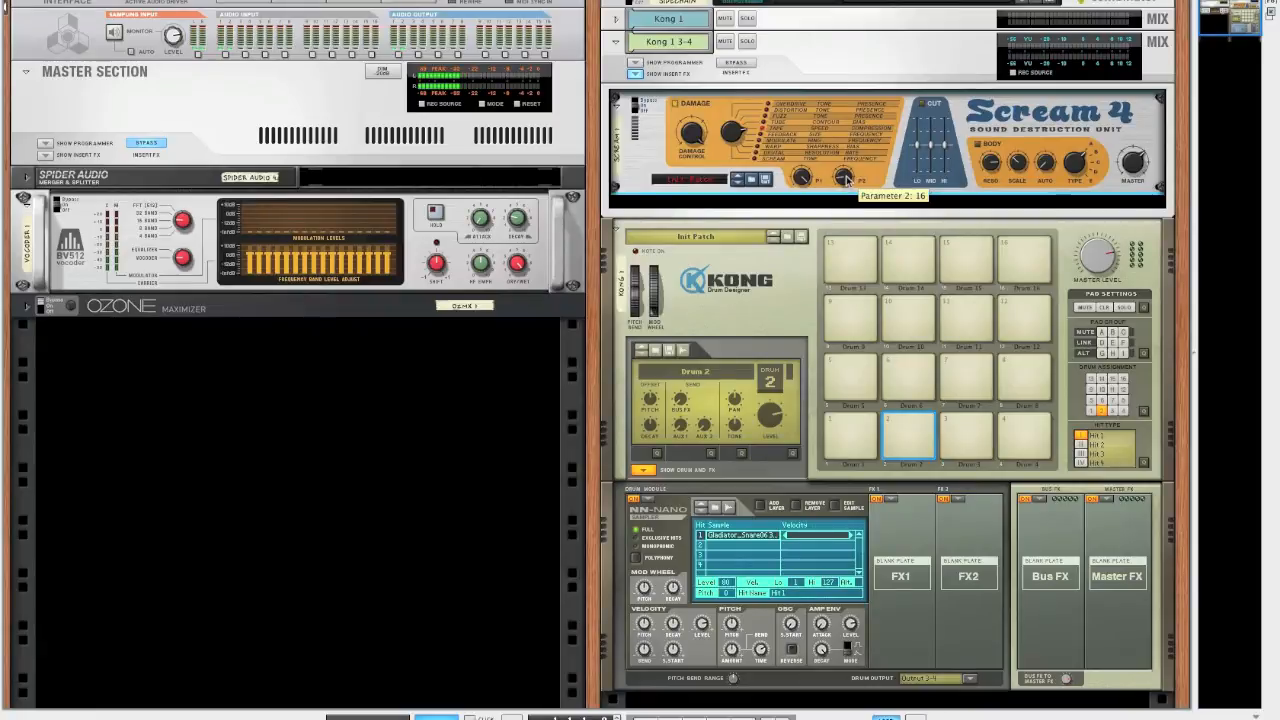
# Add an MClass Equalizer after the Scream 4 in the Kong 1 3-4 channel's insert FX
pyautogui.rightClick(1053, 115)
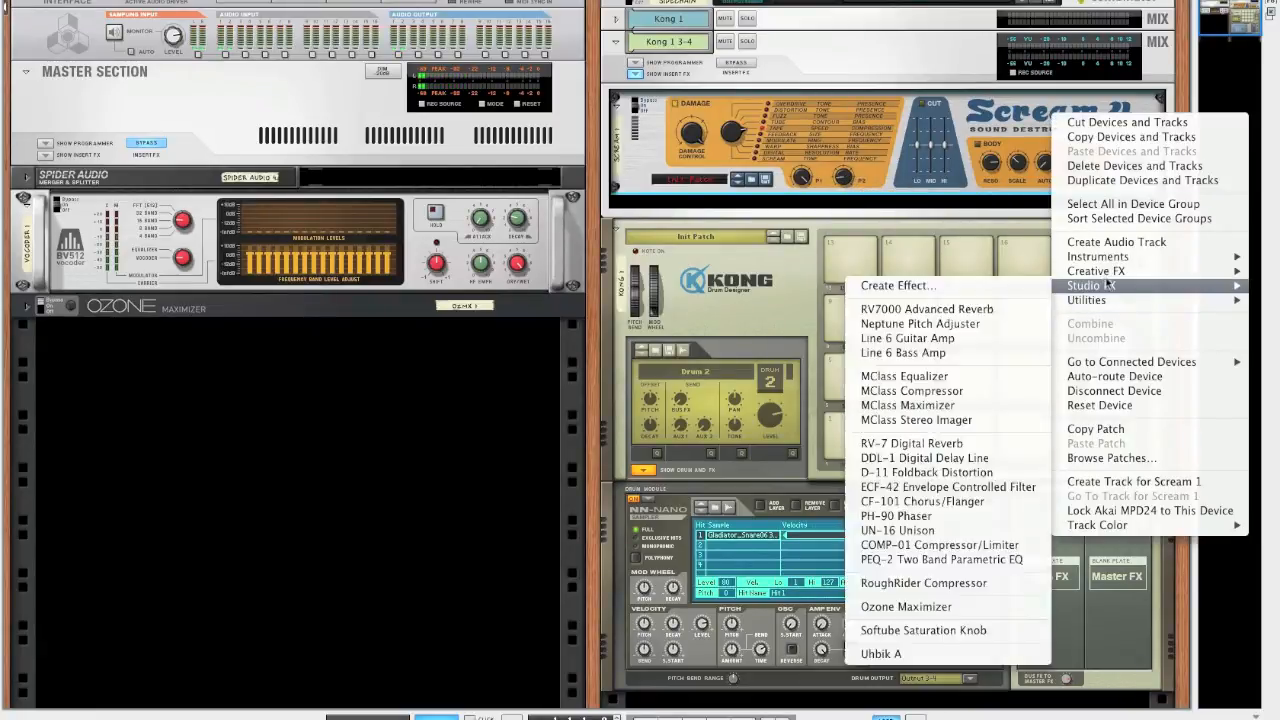
pyautogui.click(1018, 143)
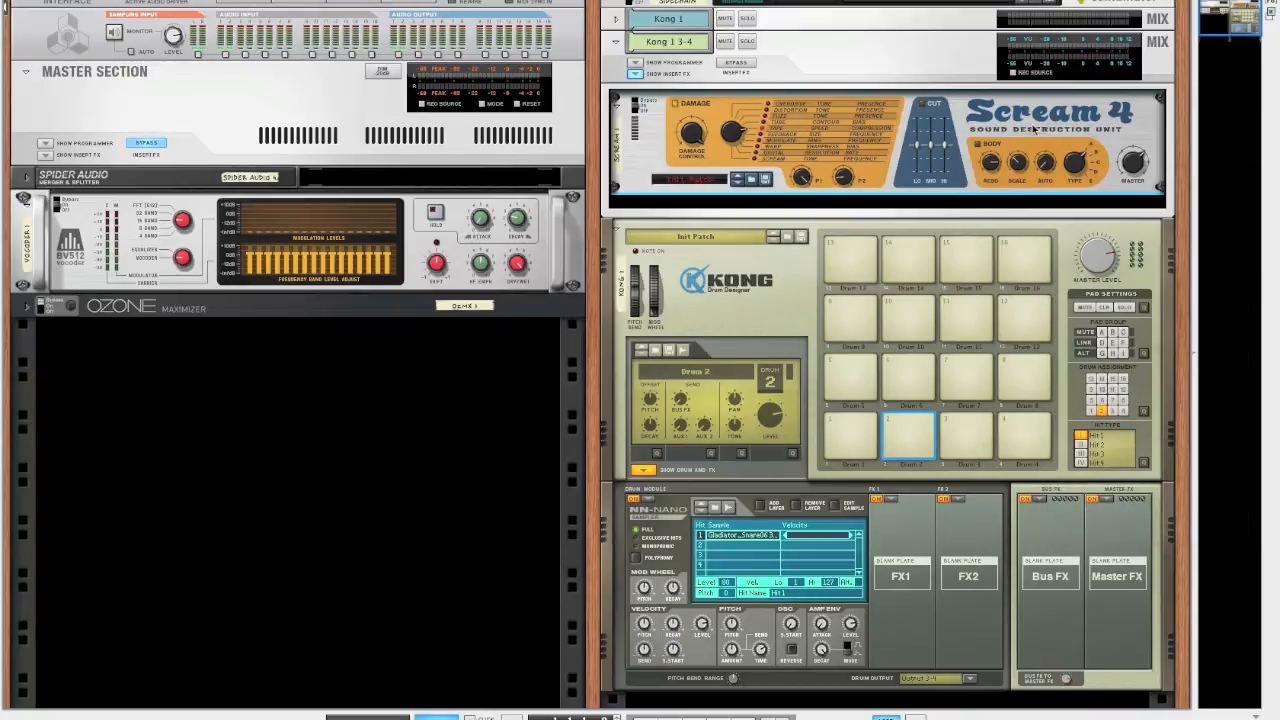
pyautogui.rightClick(1035, 120)
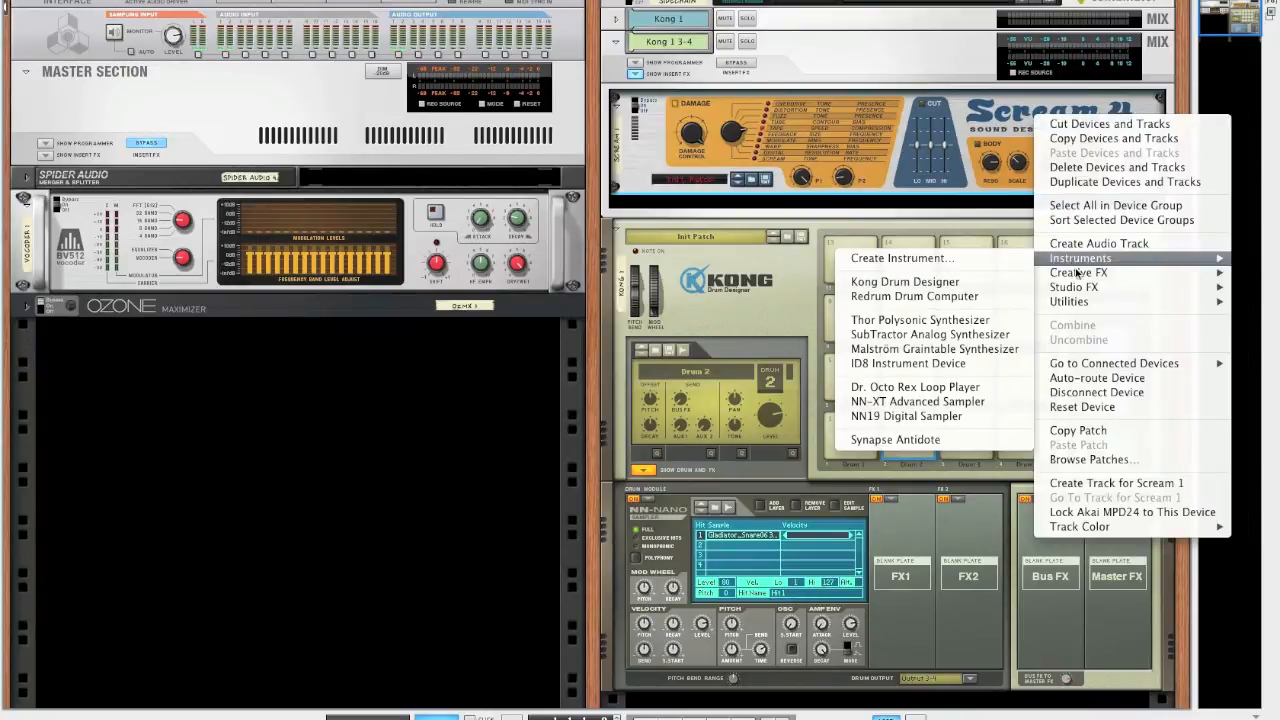
pyautogui.moveTo(1055, 290)
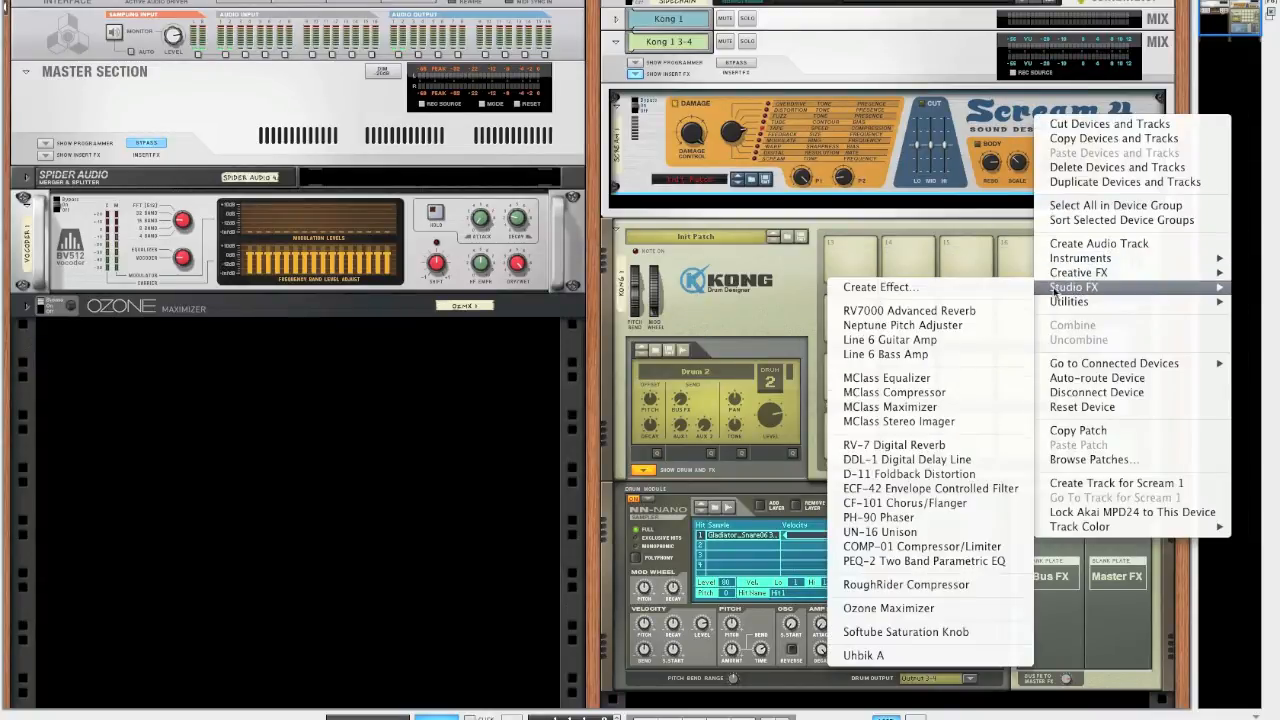
pyautogui.click(948, 378)
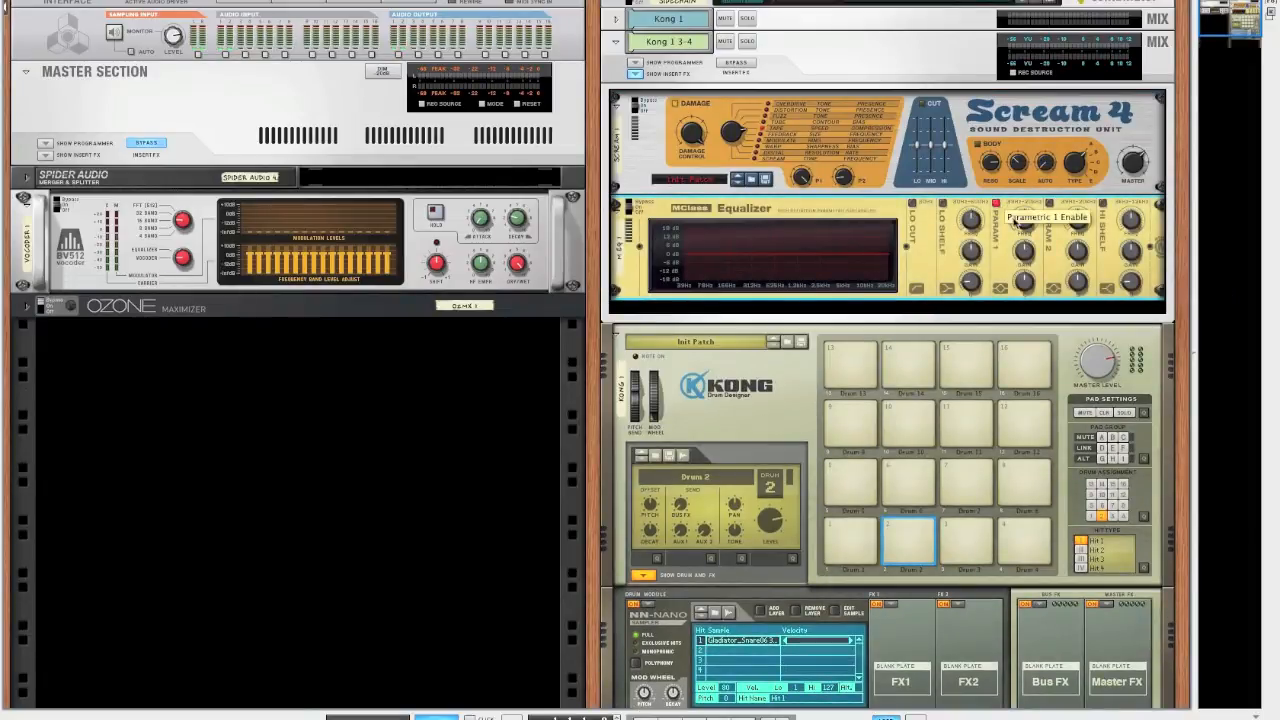
# Enable Parametric 1 on the MClass Equalizer and set its frequency to about 250 Hz, gain to 12.0 dB and Q to 2.0
pyautogui.moveTo(1024, 228)
pyautogui.moveTo(1023, 227); pyautogui.dragTo(1021, 231)
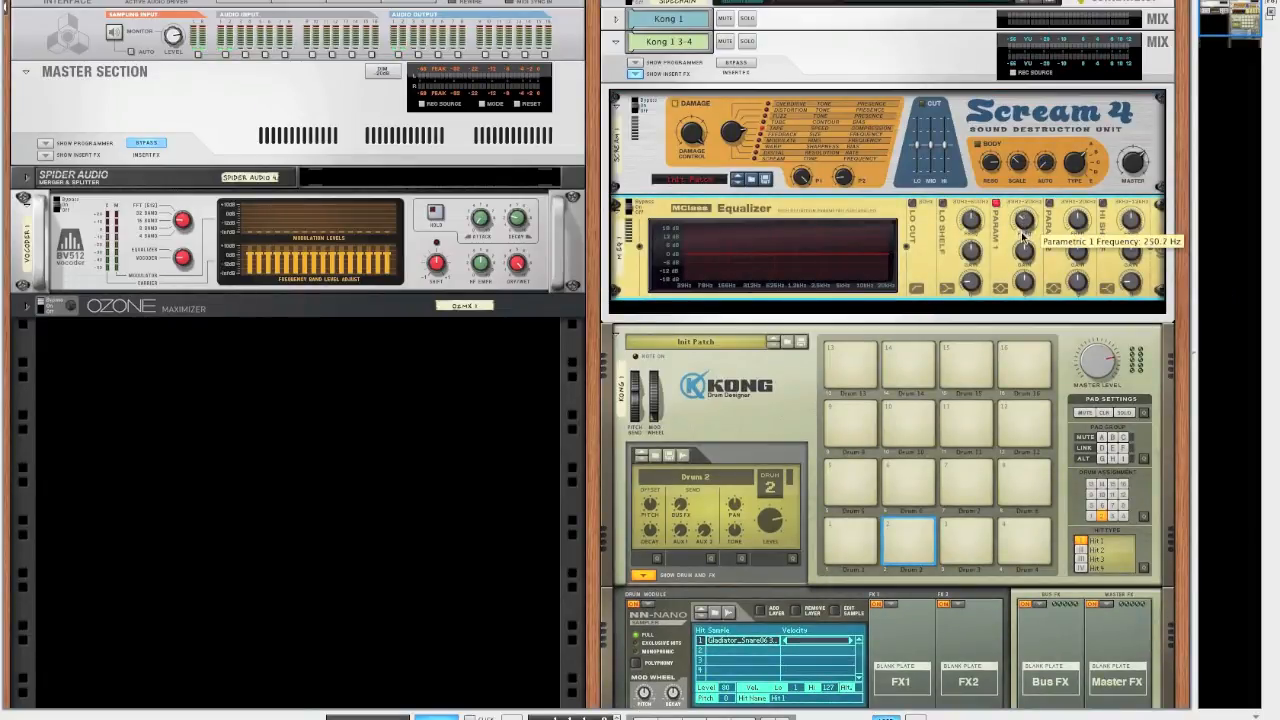
pyautogui.moveTo(1022, 238); pyautogui.dragTo(1026, 251)
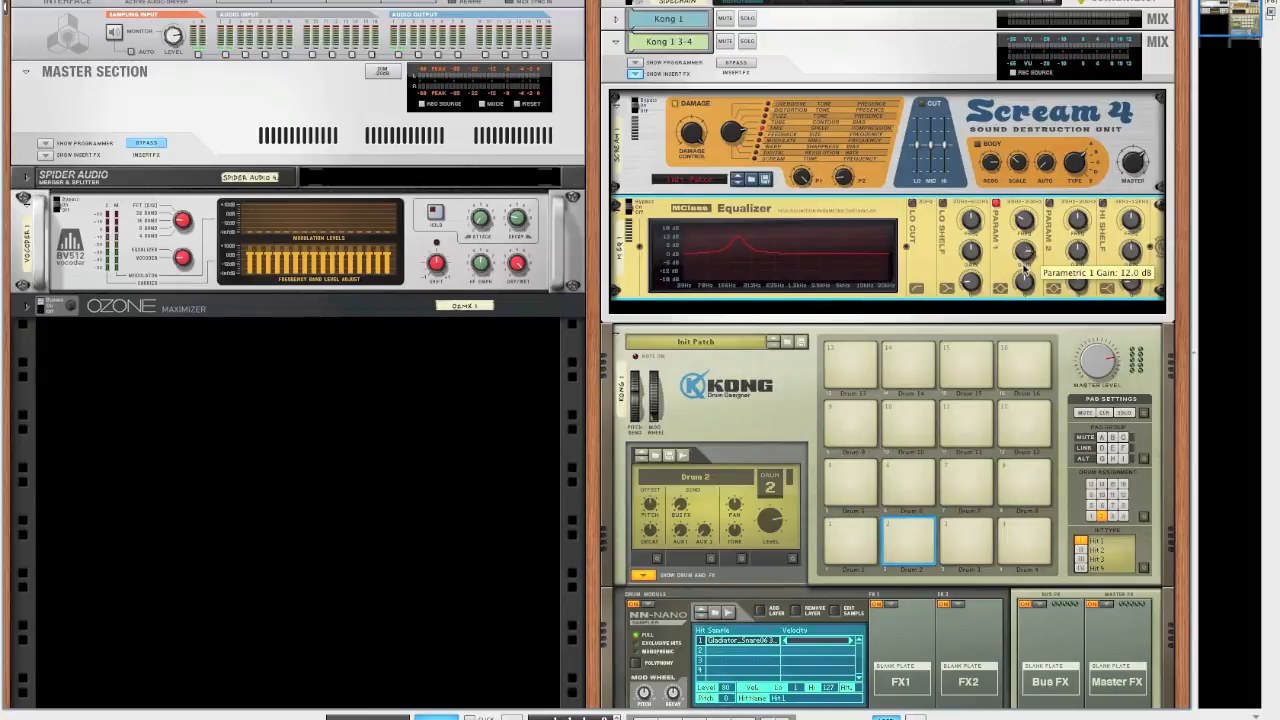
pyautogui.moveTo(1023, 302); pyautogui.dragTo(1024, 291)
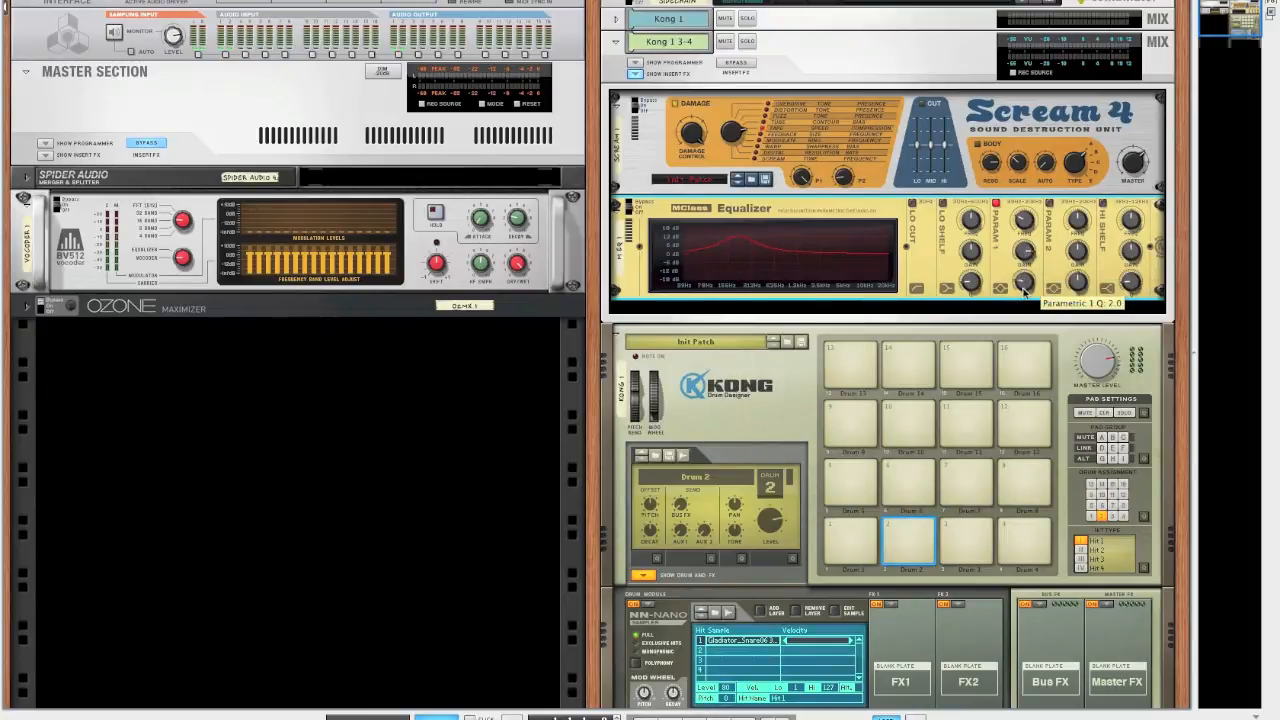
# Enable the high shelf band on the MClass Equalizer and raise its gain to brighten the snare
pyautogui.moveTo(1024, 290); pyautogui.dragTo(1024, 291)
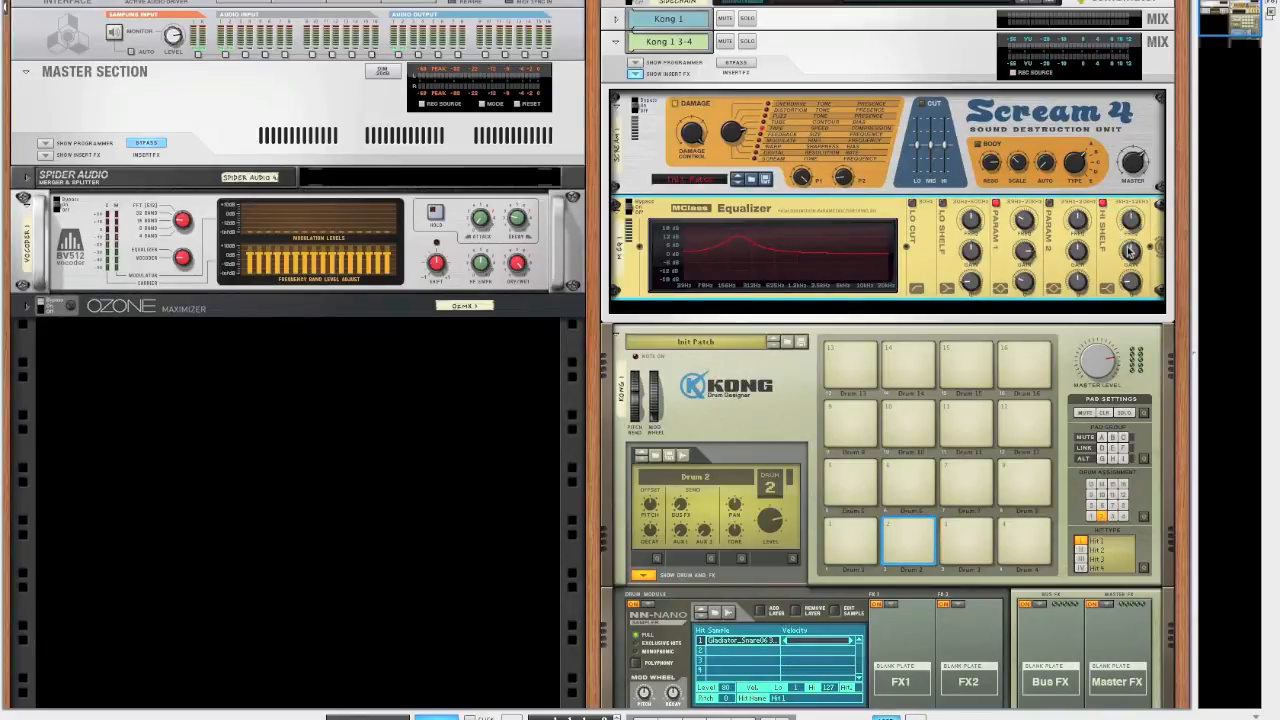
pyautogui.moveTo(1133, 255); pyautogui.dragTo(1134, 248)
# Add an MClass Compressor after the MClass Equalizer in the Kong 1 3-4 channel's insert FX
pyautogui.rightClick(931, 230)
pyautogui.moveTo(970, 401)
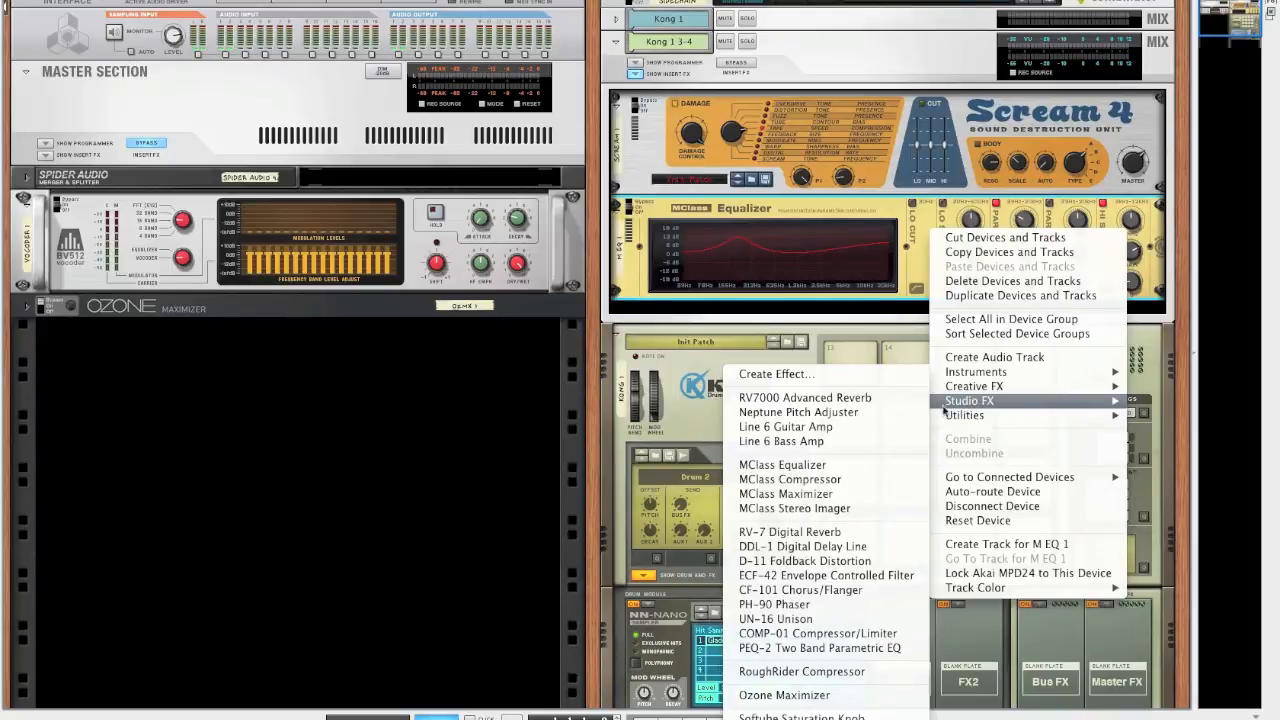
pyautogui.click(851, 488)
pyautogui.scroll(-1, 860, 349)
pyautogui.click(862, 318)
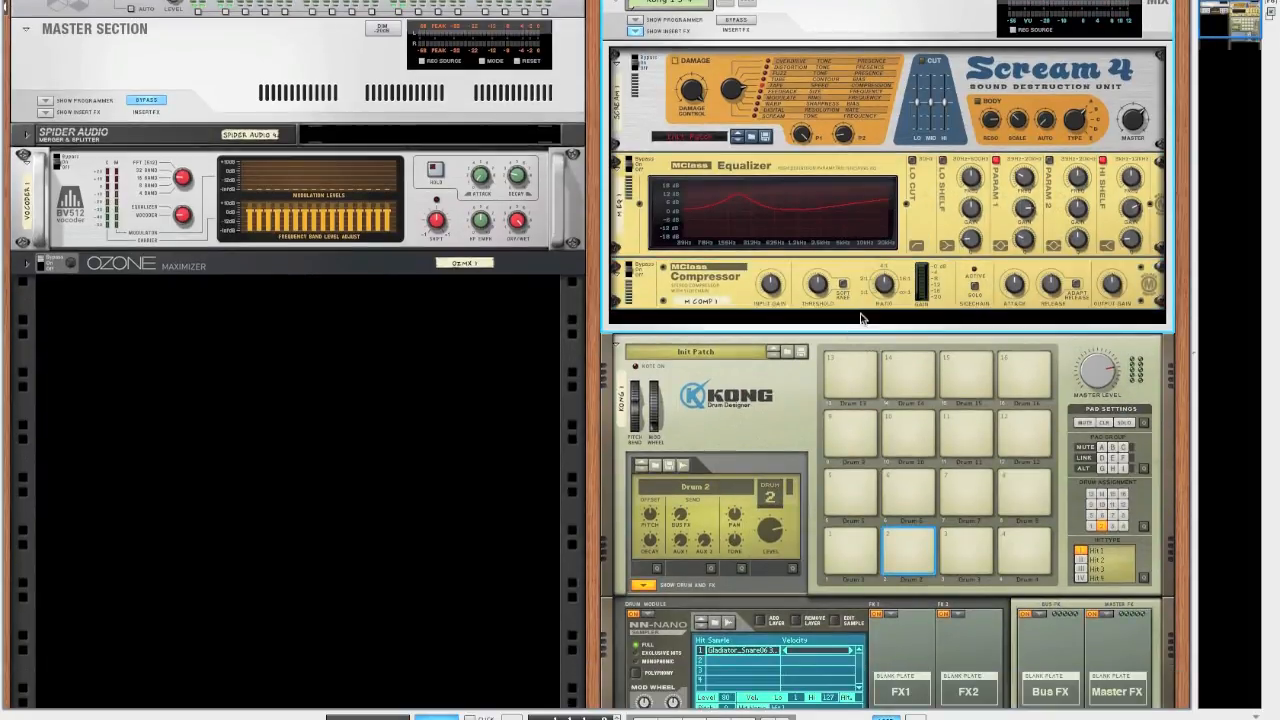
# Adjust the insert compressor's ratio and release while auditioning the snare, and lower its output gain to about -2 dB
pyautogui.click(884, 288)
pyautogui.moveTo(884, 288); pyautogui.dragTo(882, 279)
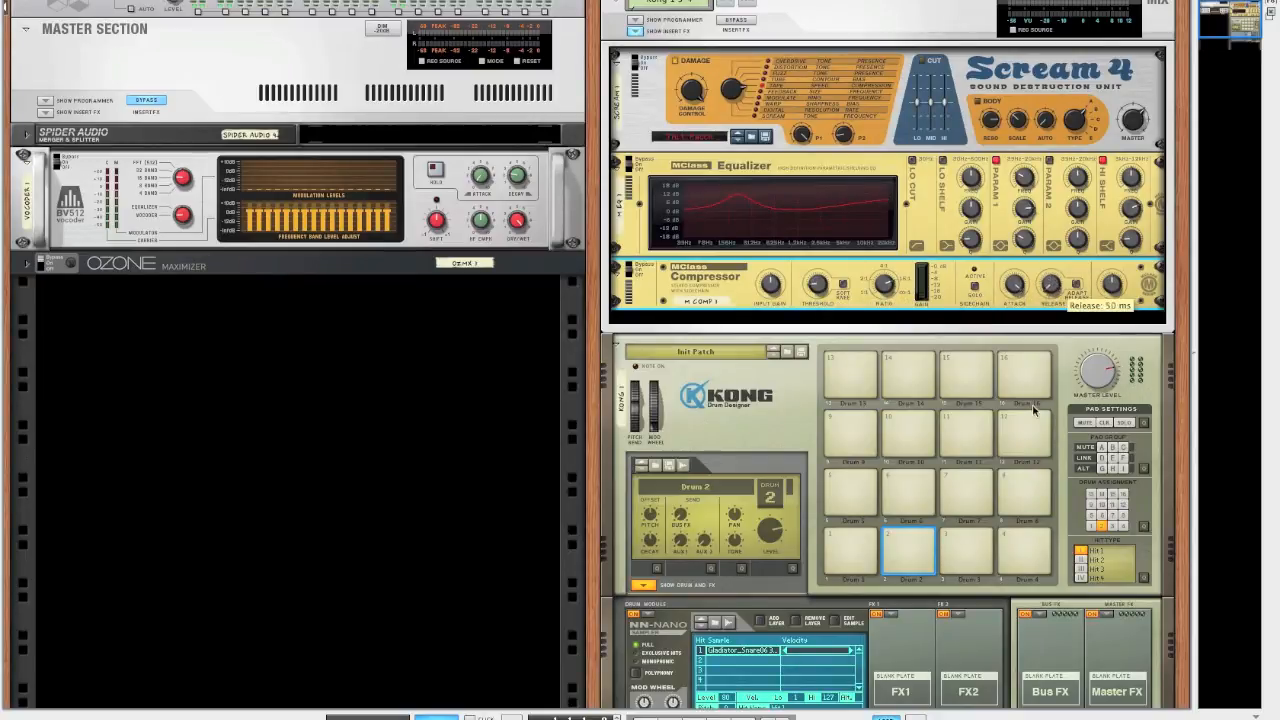
pyautogui.click(1010, 326)
pyautogui.click(586, 391)
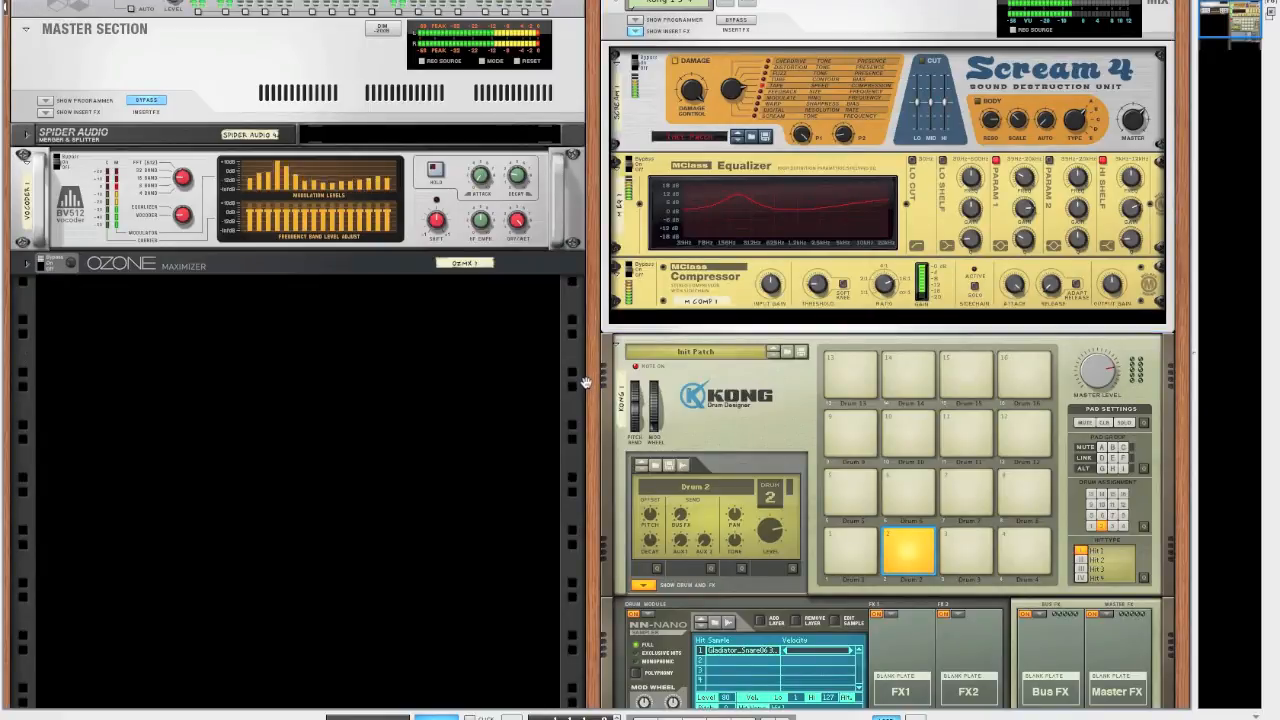
pyautogui.click(1112, 288)
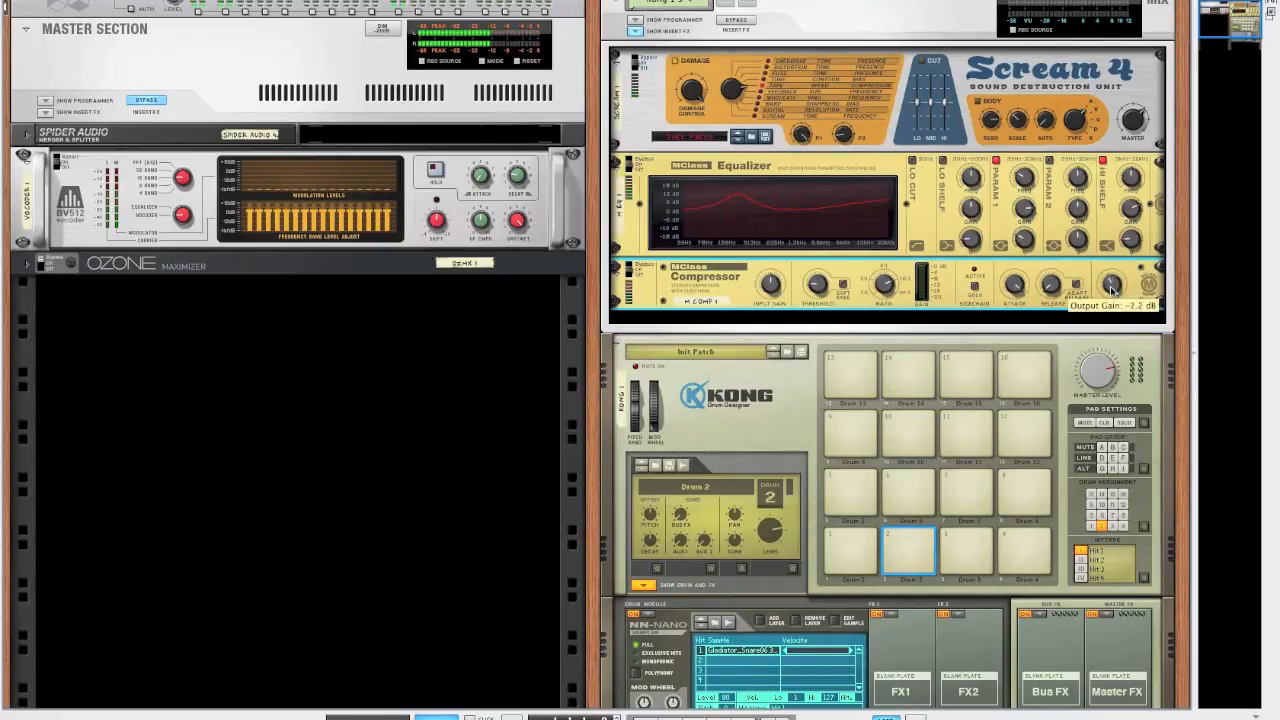
pyautogui.moveTo(1112, 288); pyautogui.dragTo(1114, 290)
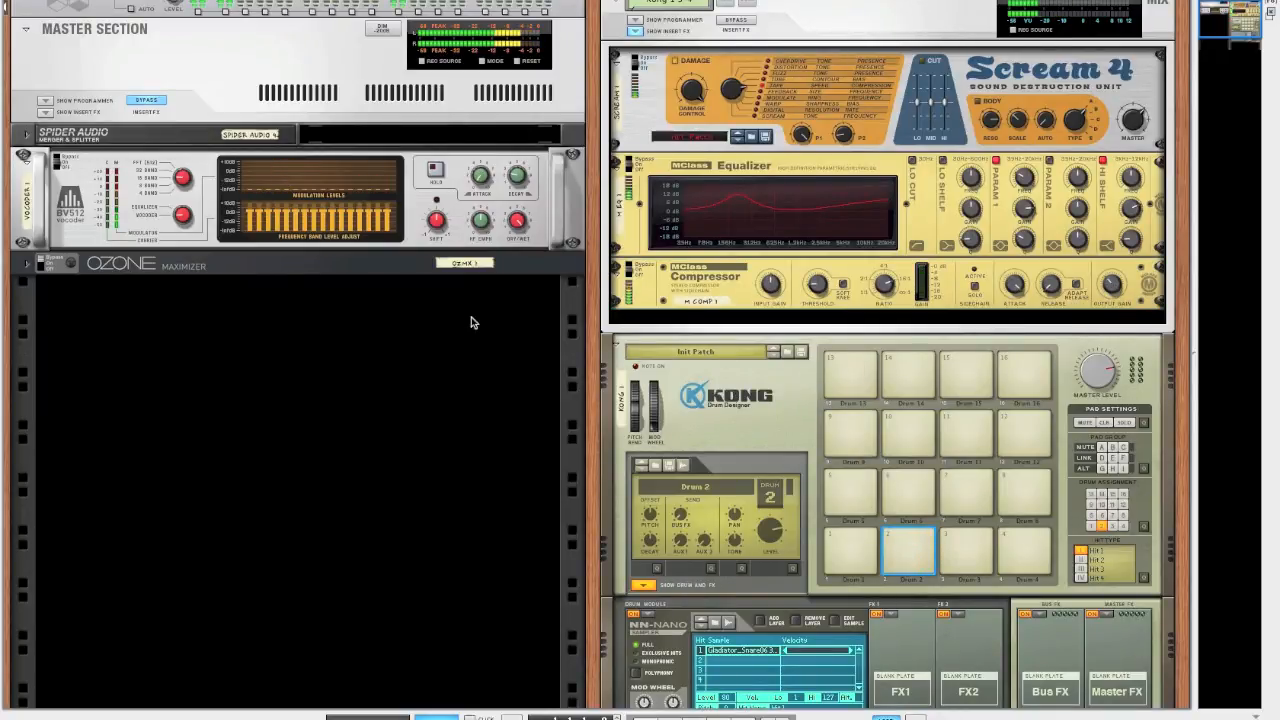
pyautogui.scroll(1, 471, 320)
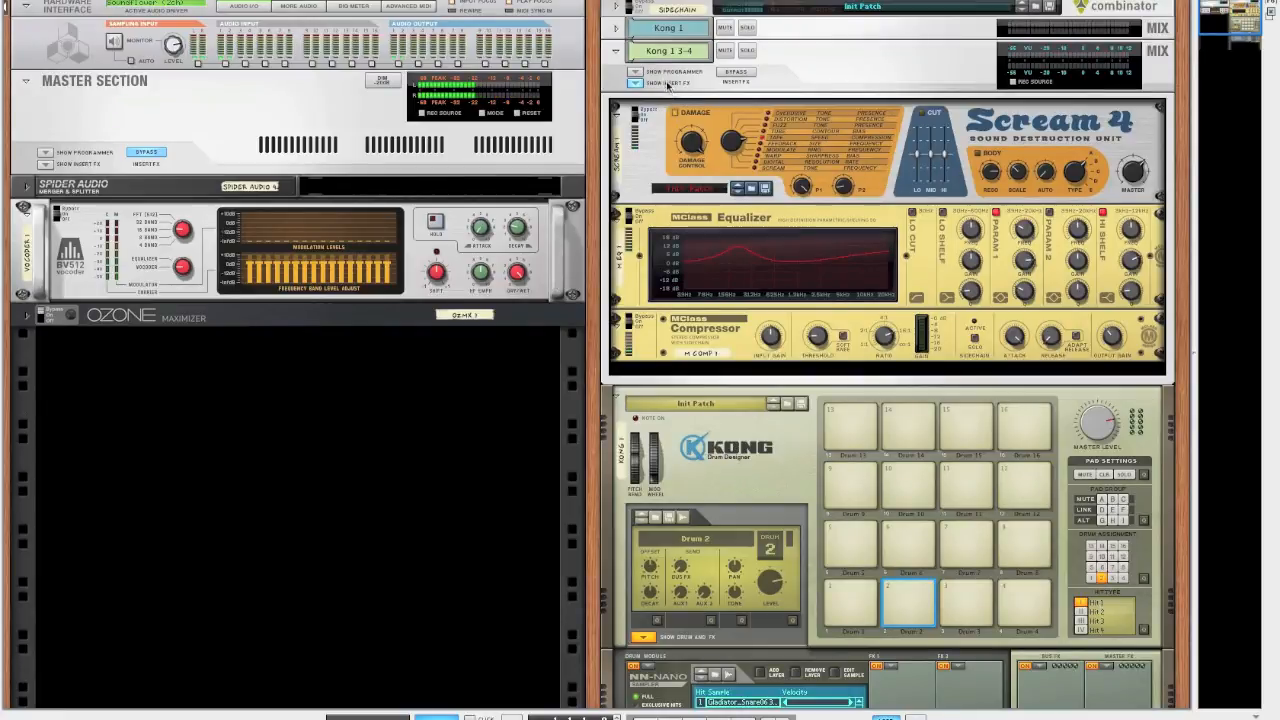
pyautogui.click(636, 84)
pyautogui.click(636, 84)
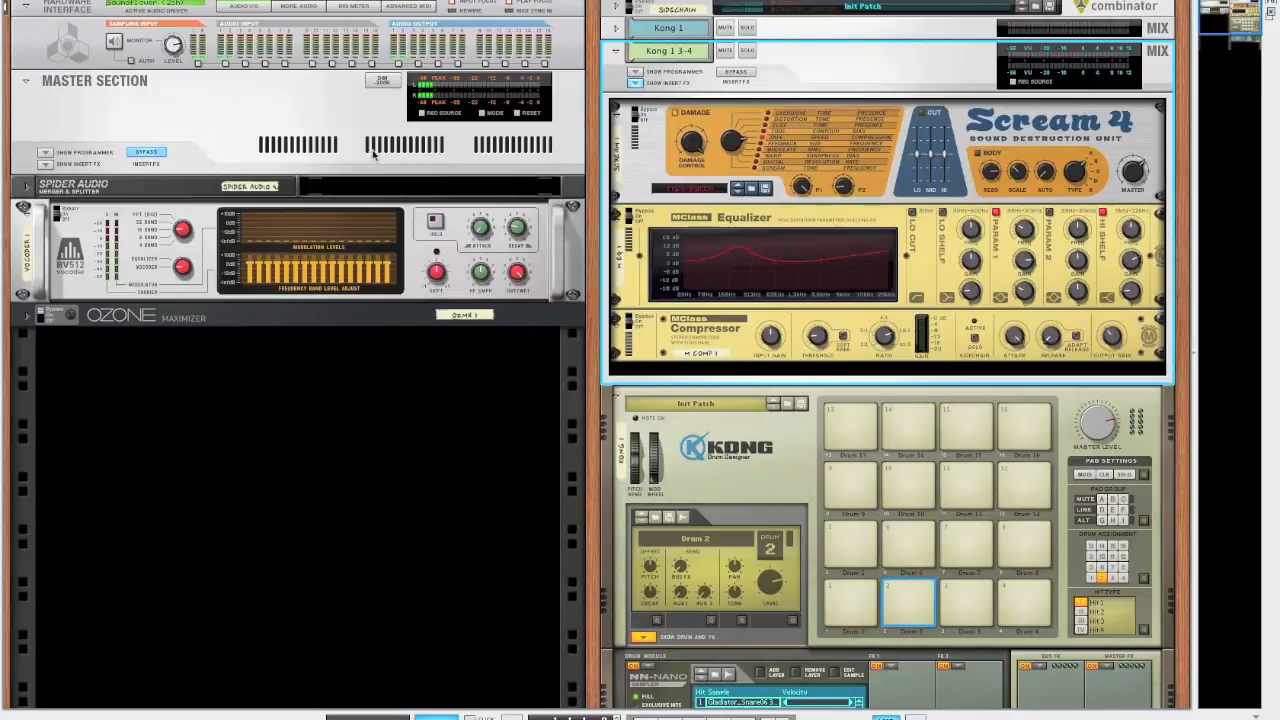
# Add an MClass Compressor to the Master Section as a send effect
pyautogui.scroll(1, 375, 154)
pyautogui.click(303, 119)
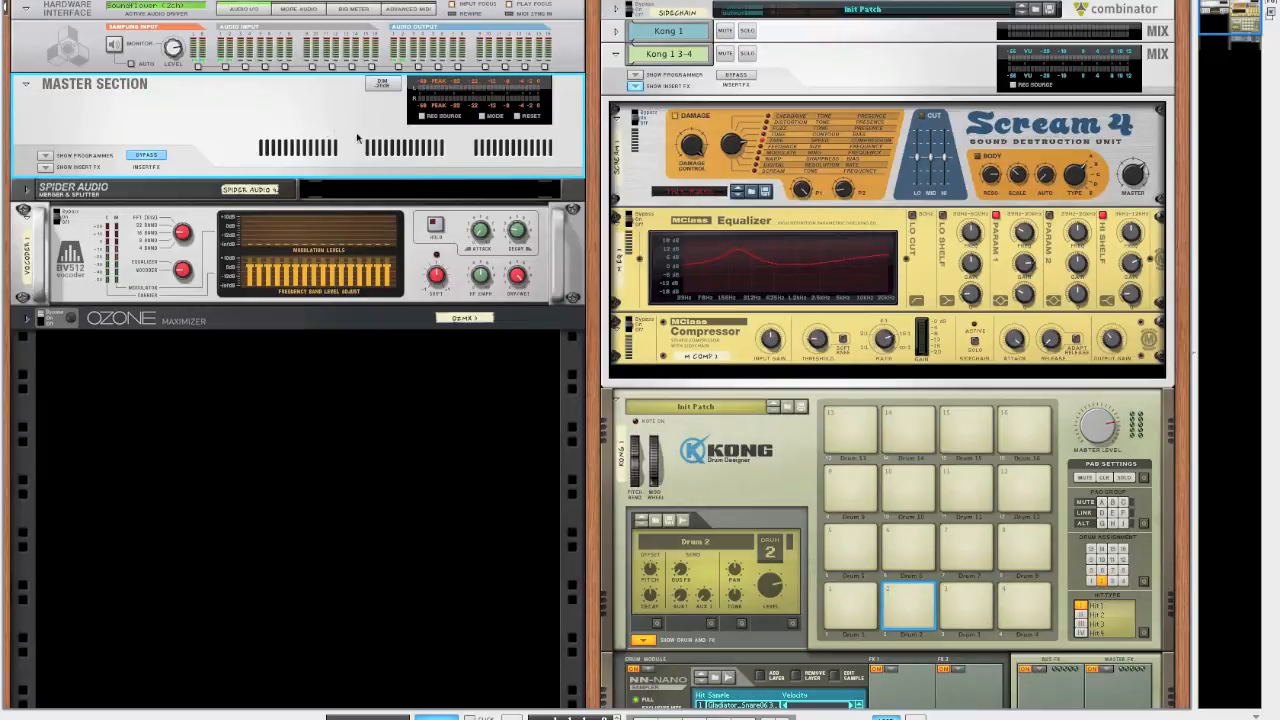
pyautogui.rightClick(337, 123)
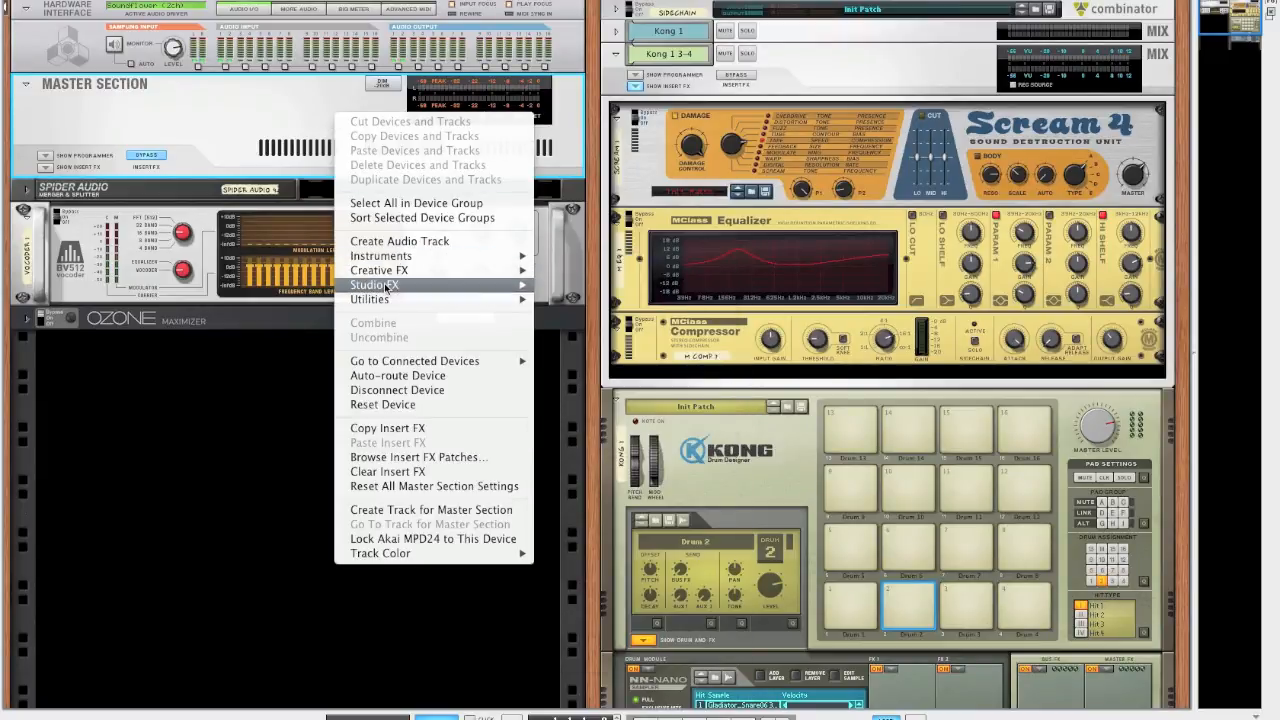
pyautogui.moveTo(525, 287)
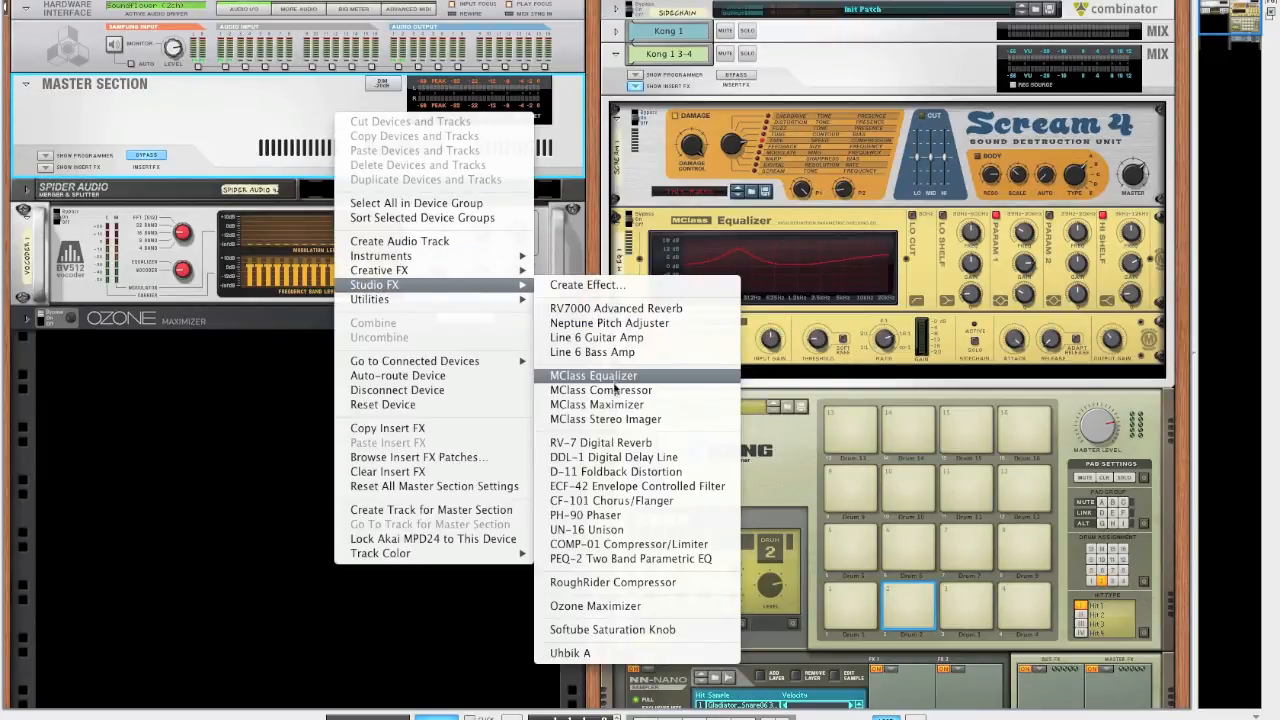
pyautogui.click(612, 390)
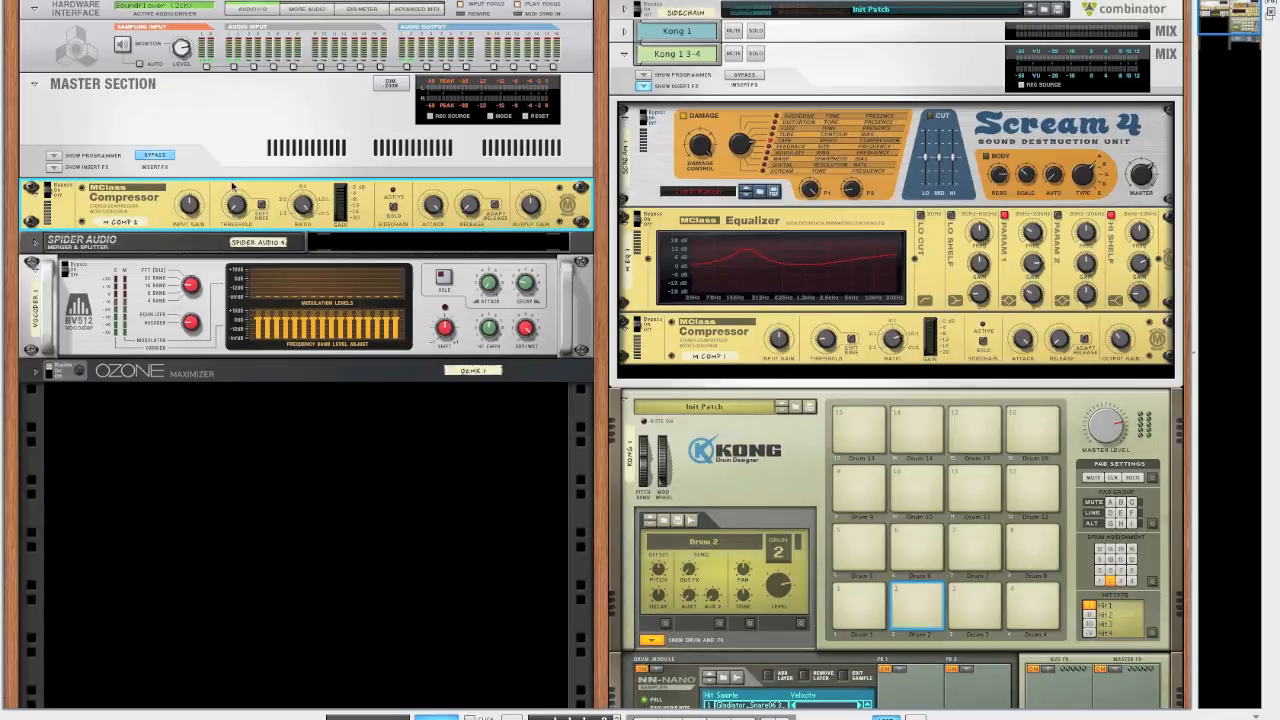
# Enable send 1 on the Kong 1 3-4 channel in the mixer, then balance its send level and lower the channel fader
pyautogui.press('F5')
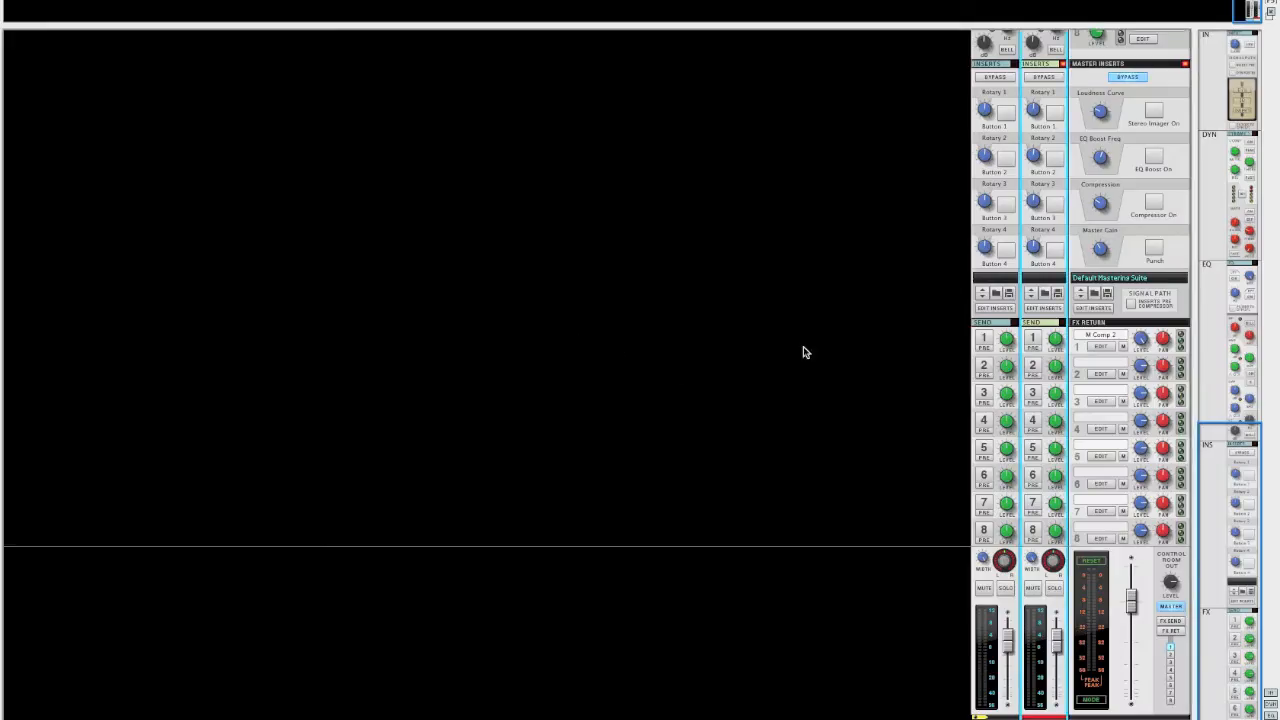
pyautogui.click(1032, 339)
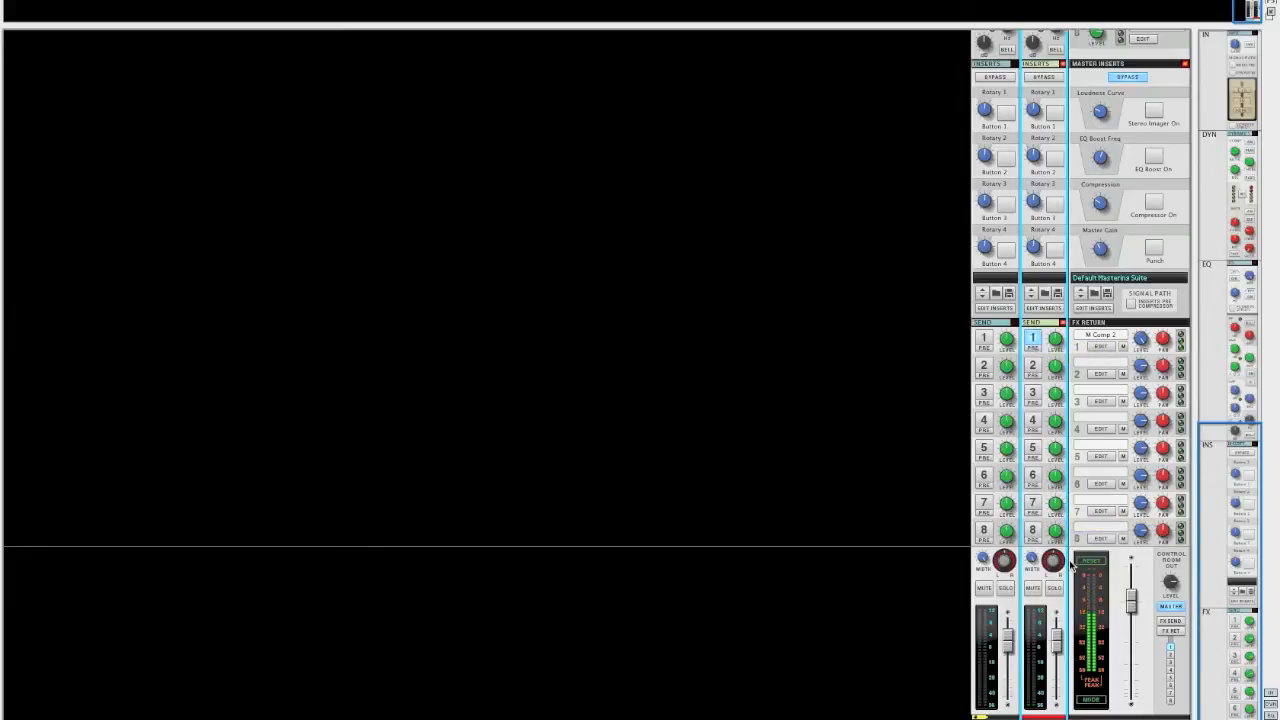
pyautogui.moveTo(1057, 638); pyautogui.dragTo(1057, 651)
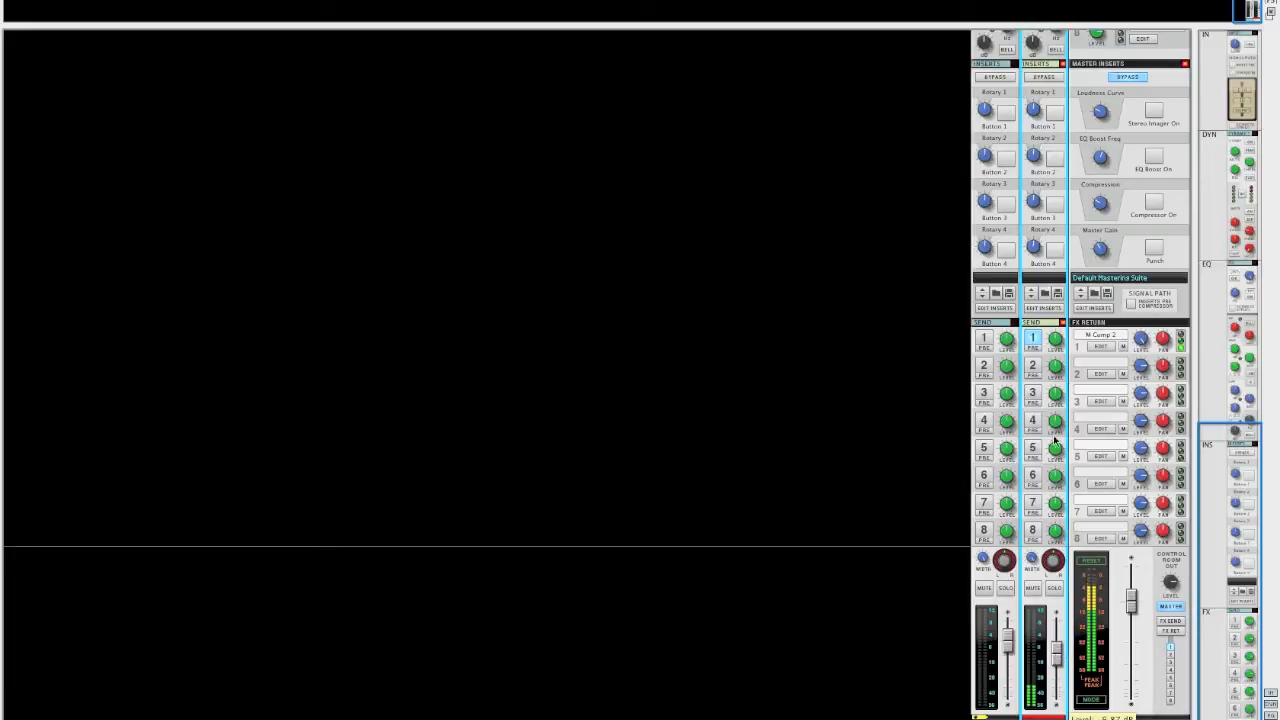
pyautogui.moveTo(1055, 341); pyautogui.dragTo(1054, 345)
pyautogui.moveTo(1056, 649)
pyautogui.mouseDown()
pyautogui.moveTo(1056, 683)
pyautogui.moveTo(1056, 655)
pyautogui.mouseUp()
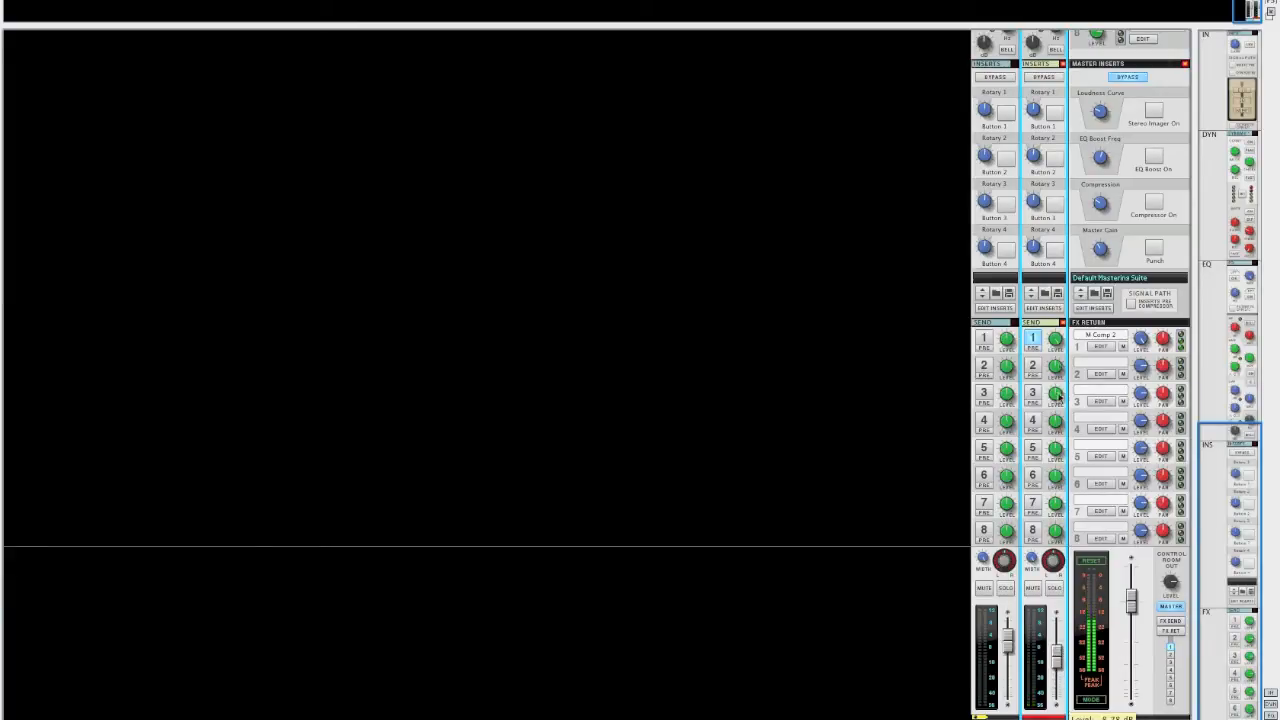
pyautogui.moveTo(1055, 340)
pyautogui.mouseDown()
pyautogui.moveTo(1057, 380)
pyautogui.moveTo(1060, 344)
pyautogui.mouseUp()
pyautogui.moveTo(1057, 657); pyautogui.dragTo(1060, 654)
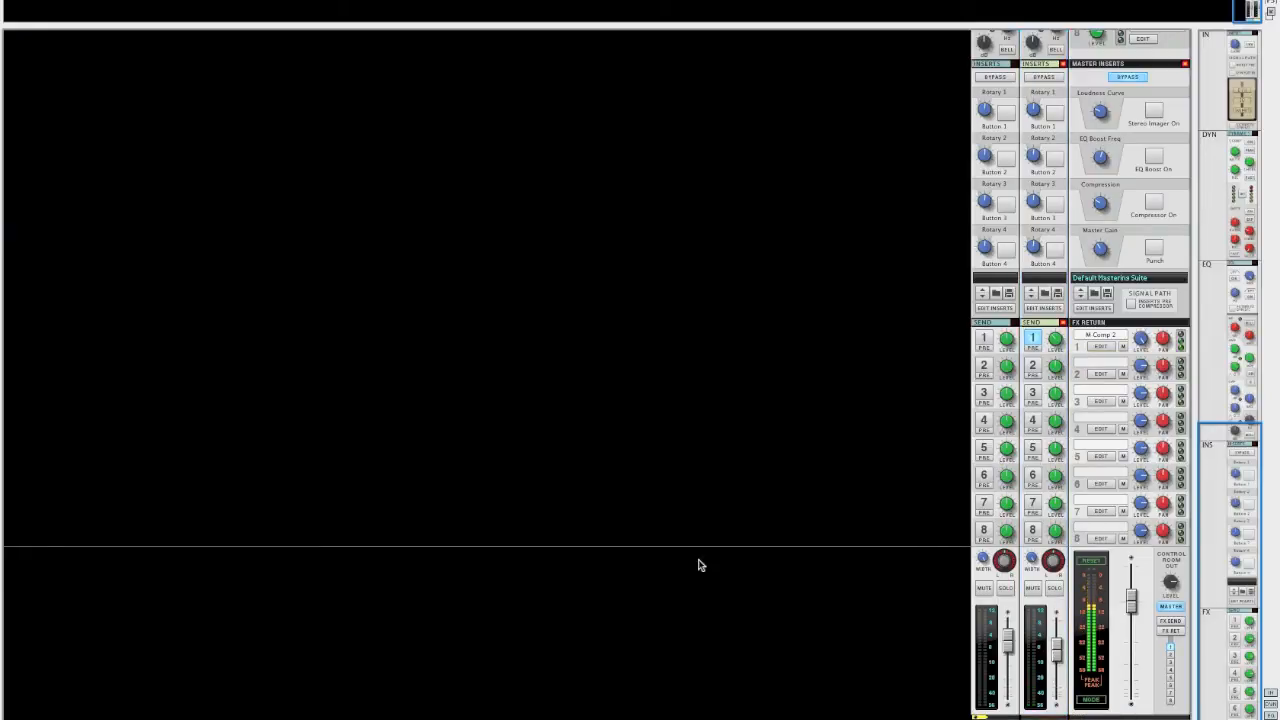
# Return to the rack and hide the insert FX of the Kong 1 3-4 mix channel
pyautogui.press('F7')
pyautogui.press('F6')
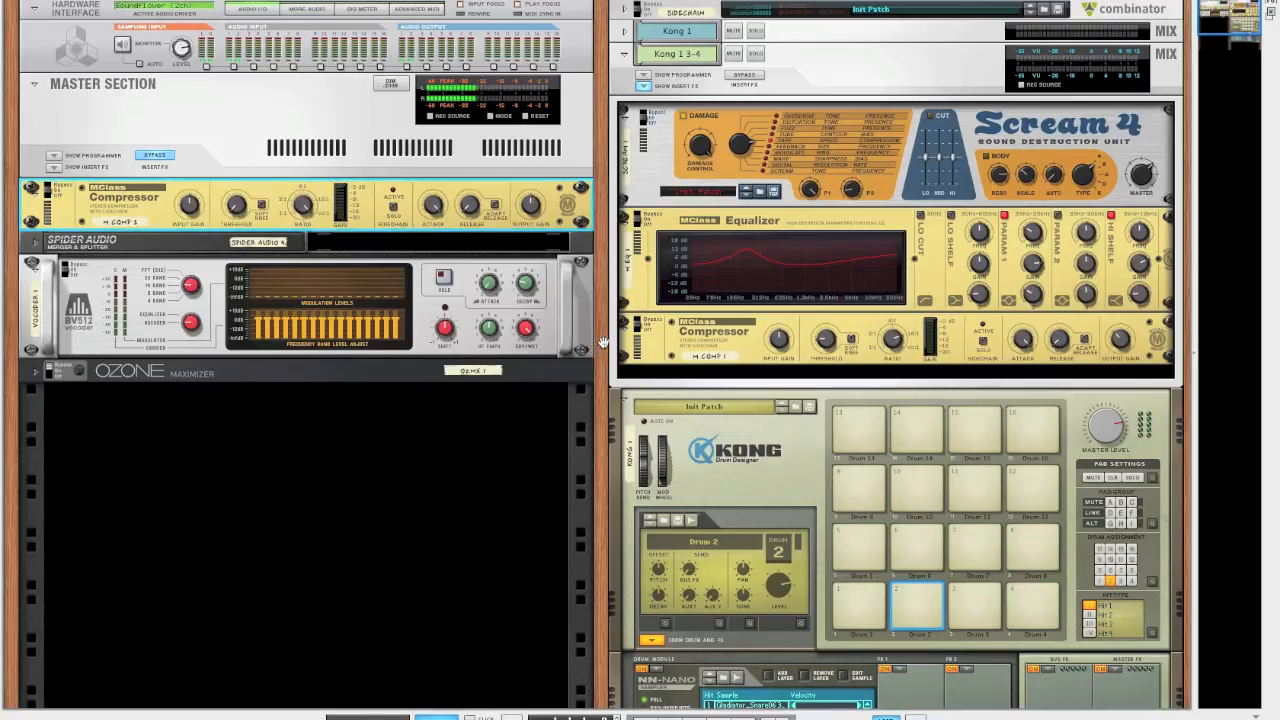
pyautogui.click(645, 90)
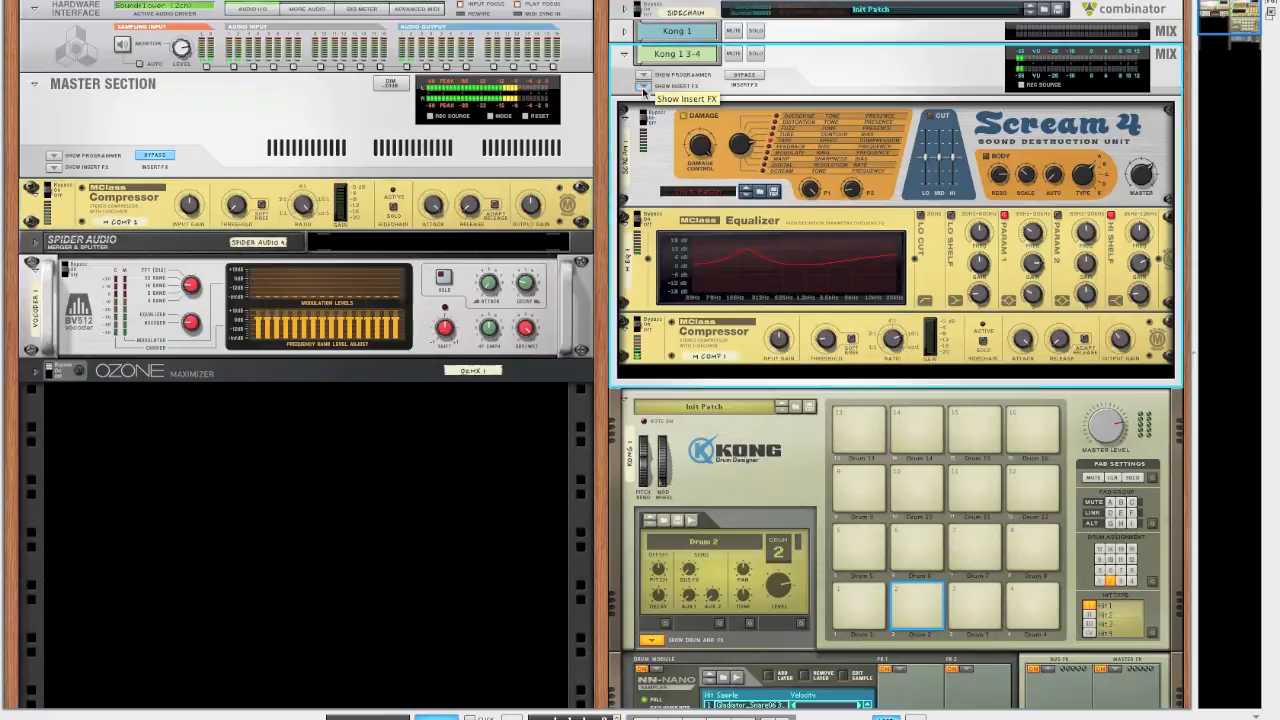
pyautogui.click(645, 88)
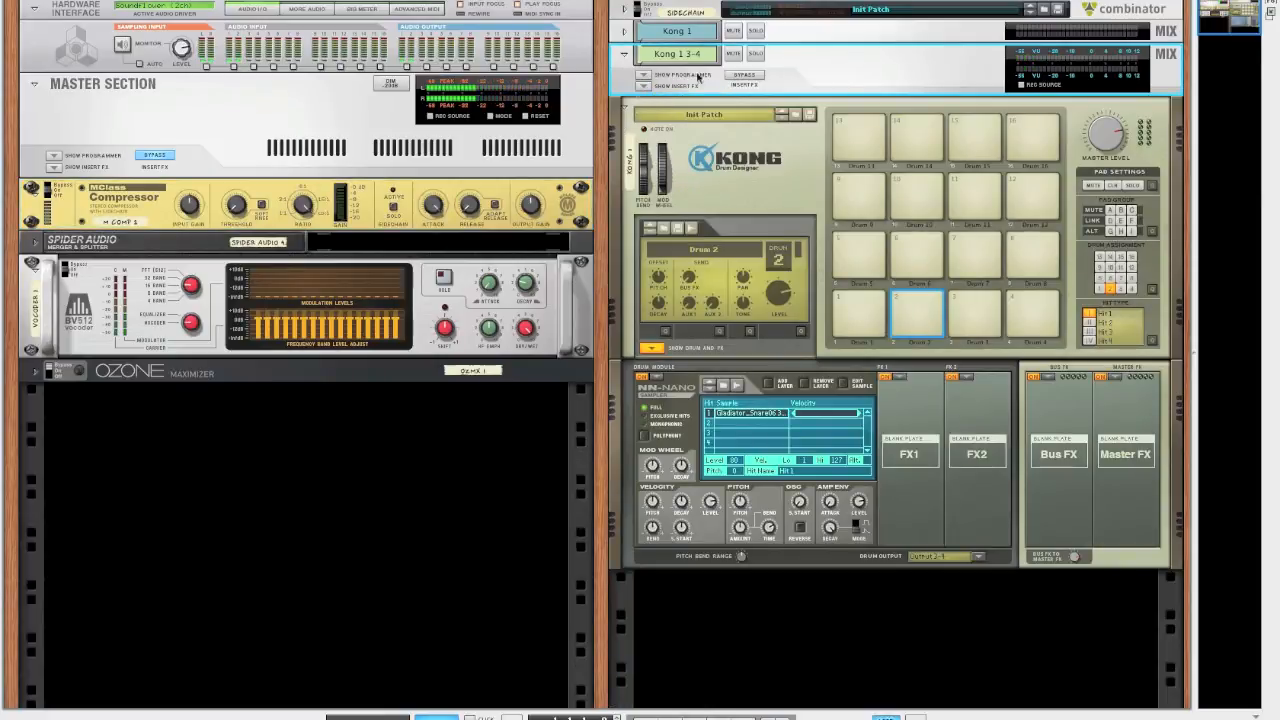
pyautogui.rightClick(855, 75)
pyautogui.click(820, 68)
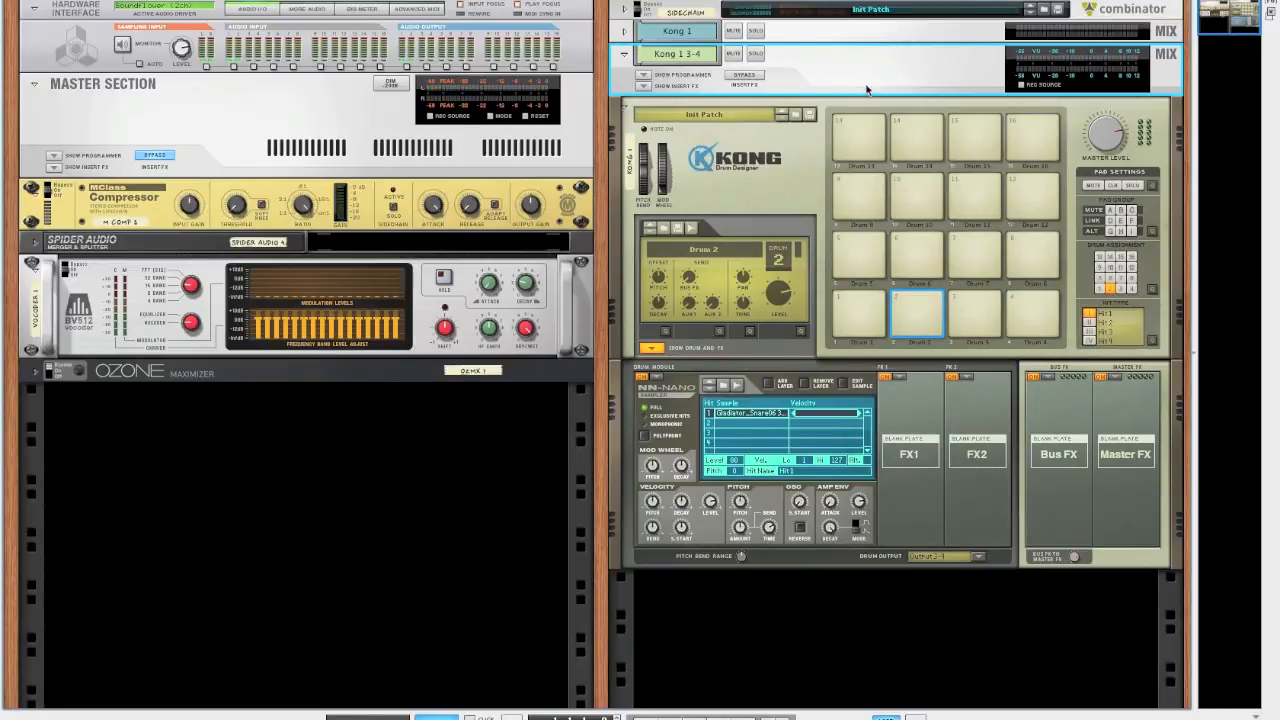
pyautogui.rightClick(857, 67)
pyautogui.moveTo(896, 226)
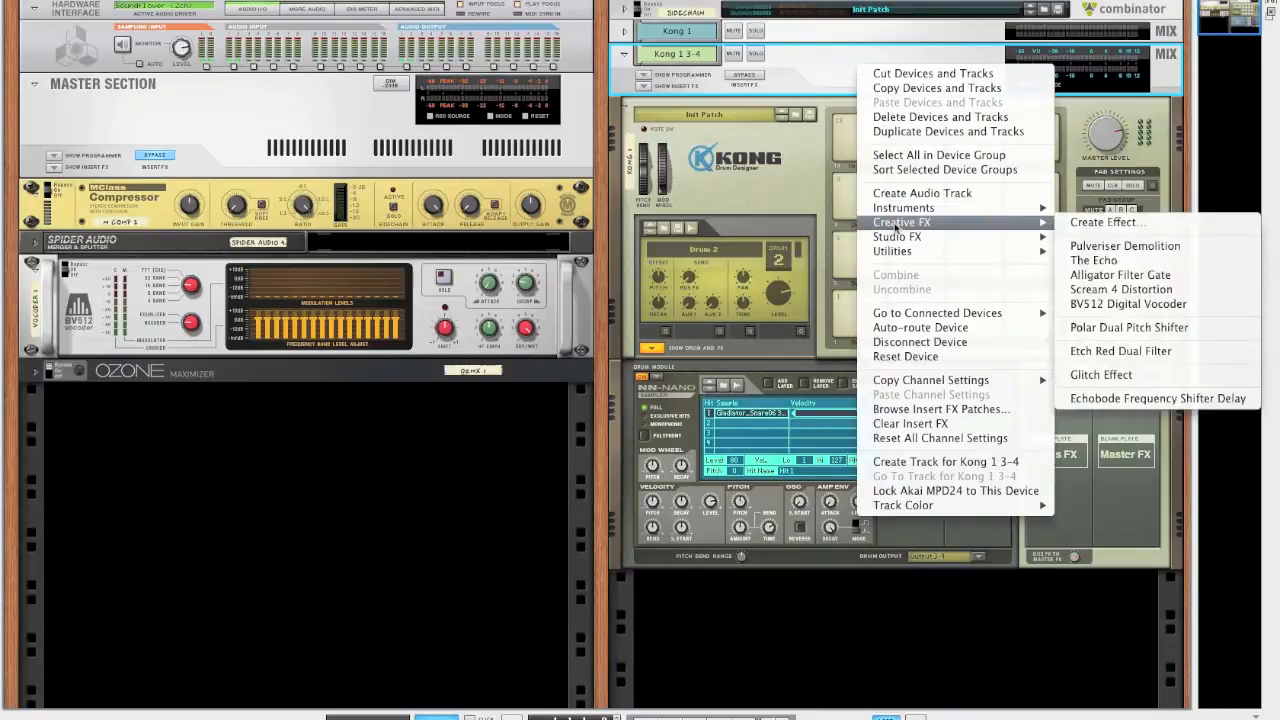
pyautogui.click(837, 192)
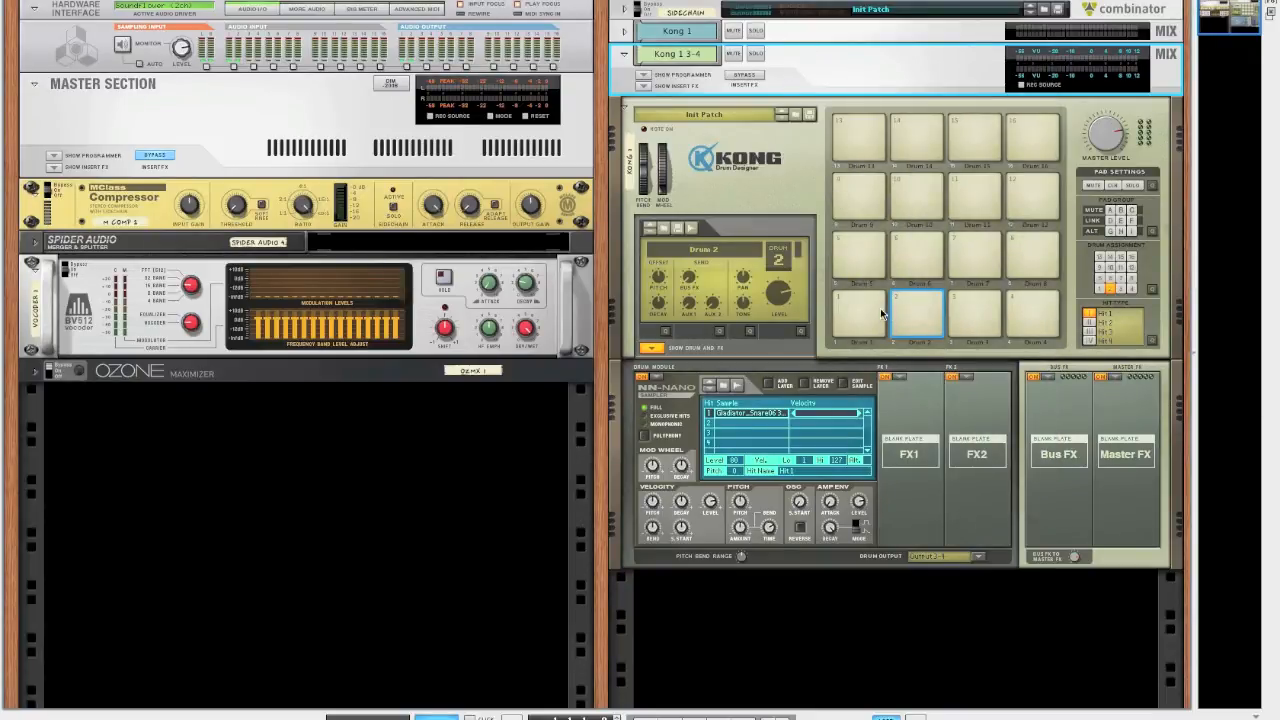
# Select Kong pad 3 and set its drum output to Output 5-6
pyautogui.click(965, 312)
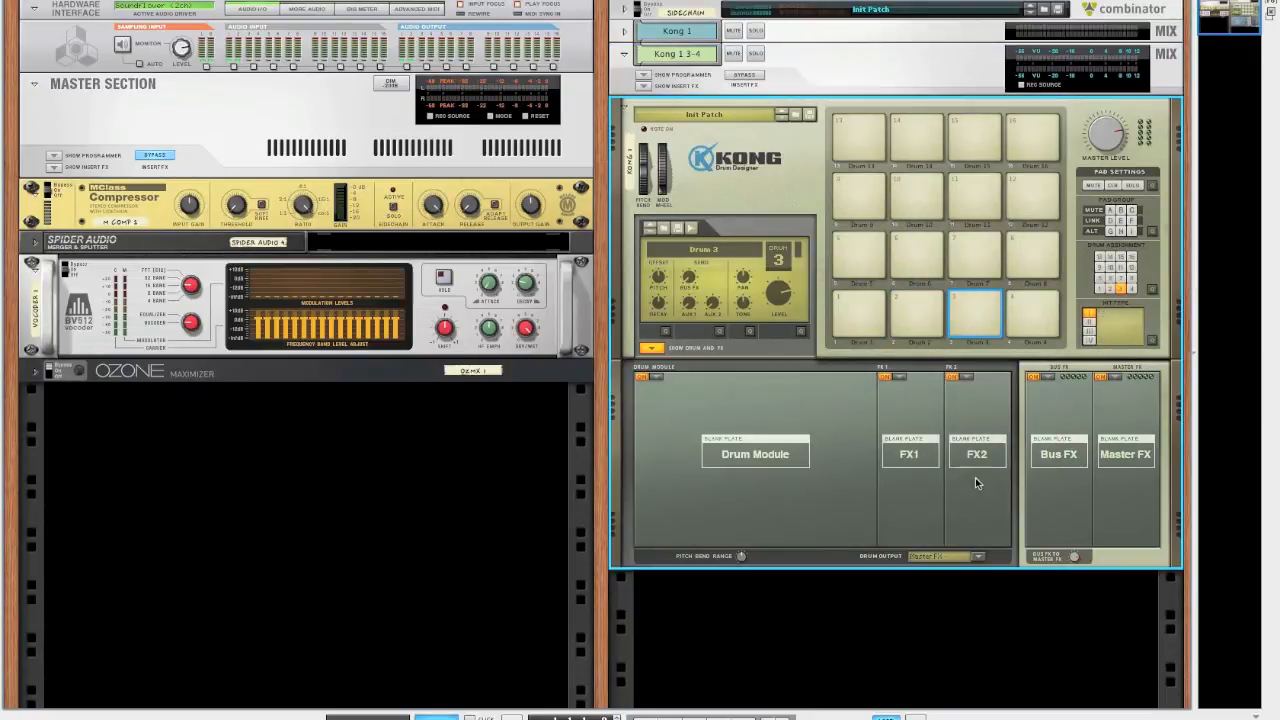
pyautogui.click(972, 556)
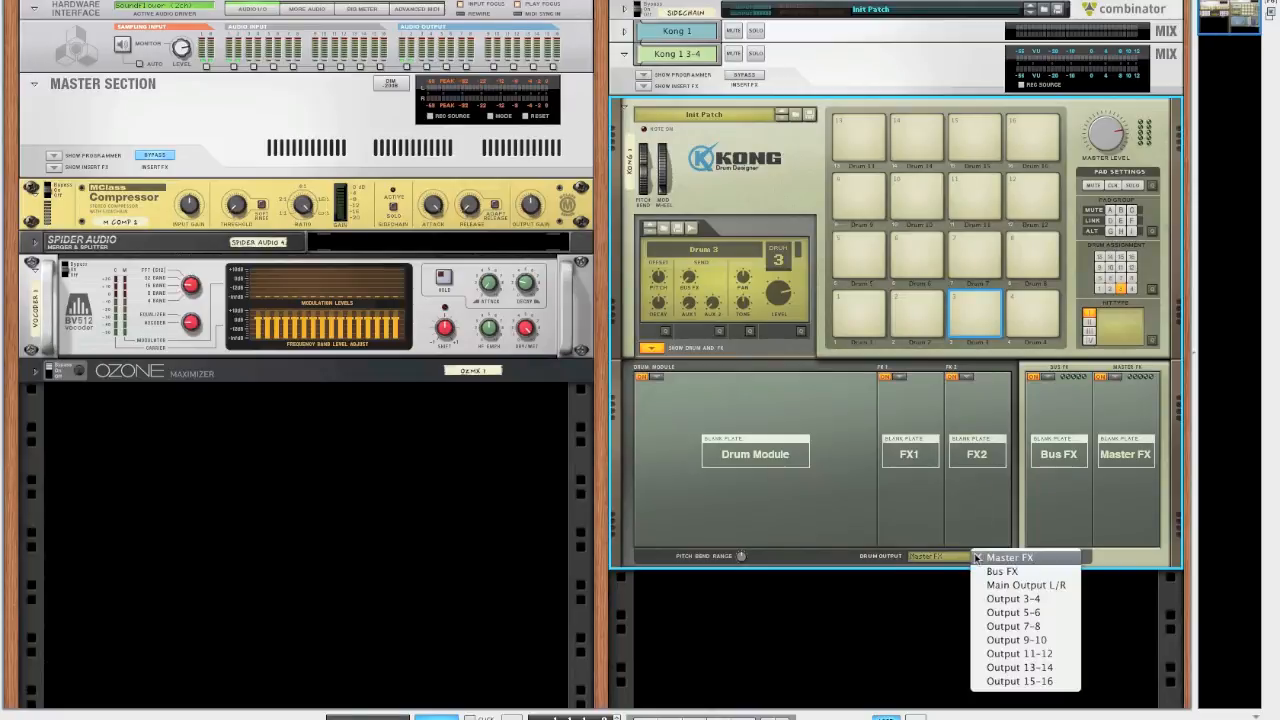
pyautogui.click(996, 612)
# Create a new mix channel below the Kong 1 3-4 channel
pyautogui.rightClick(869, 64)
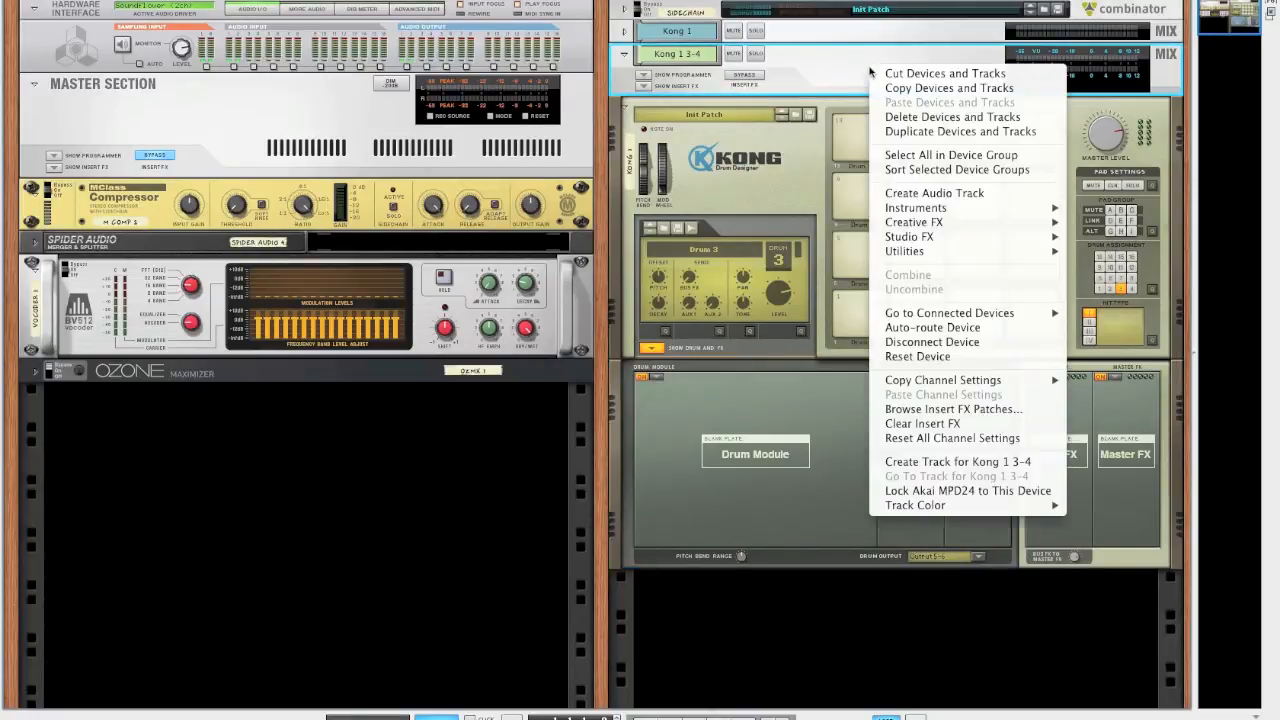
pyautogui.moveTo(955, 252)
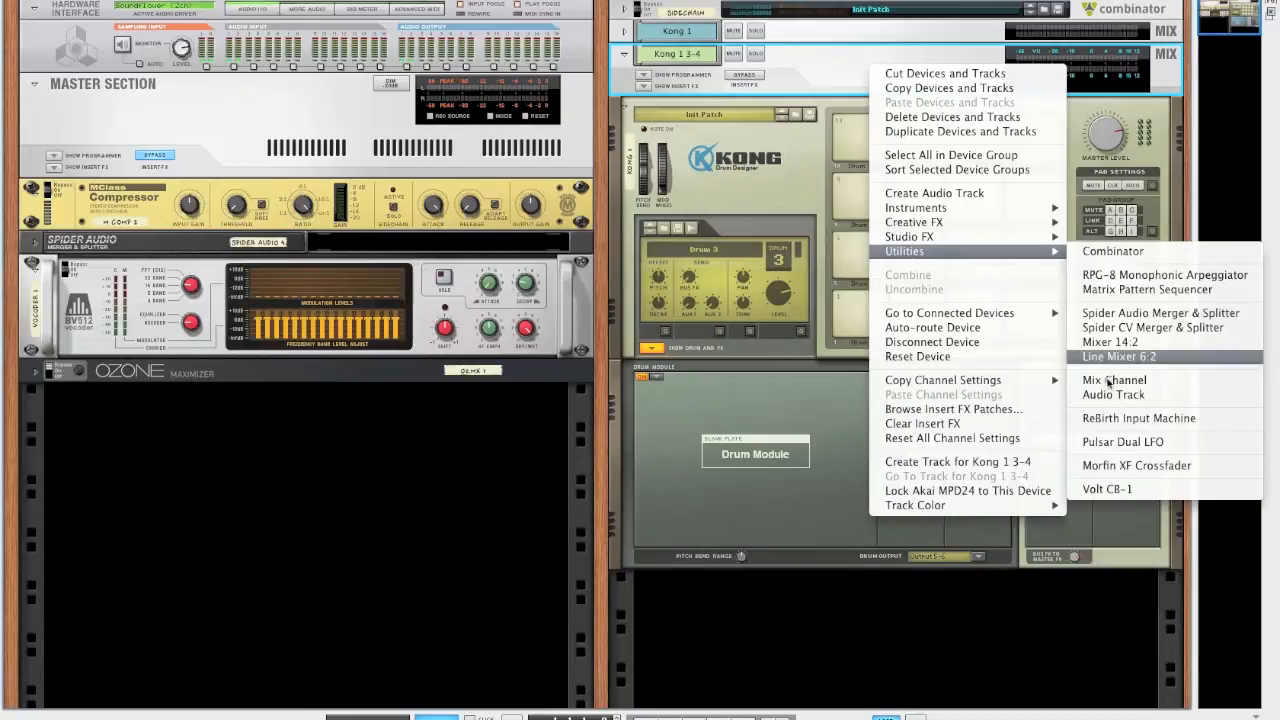
pyautogui.moveTo(1053, 257)
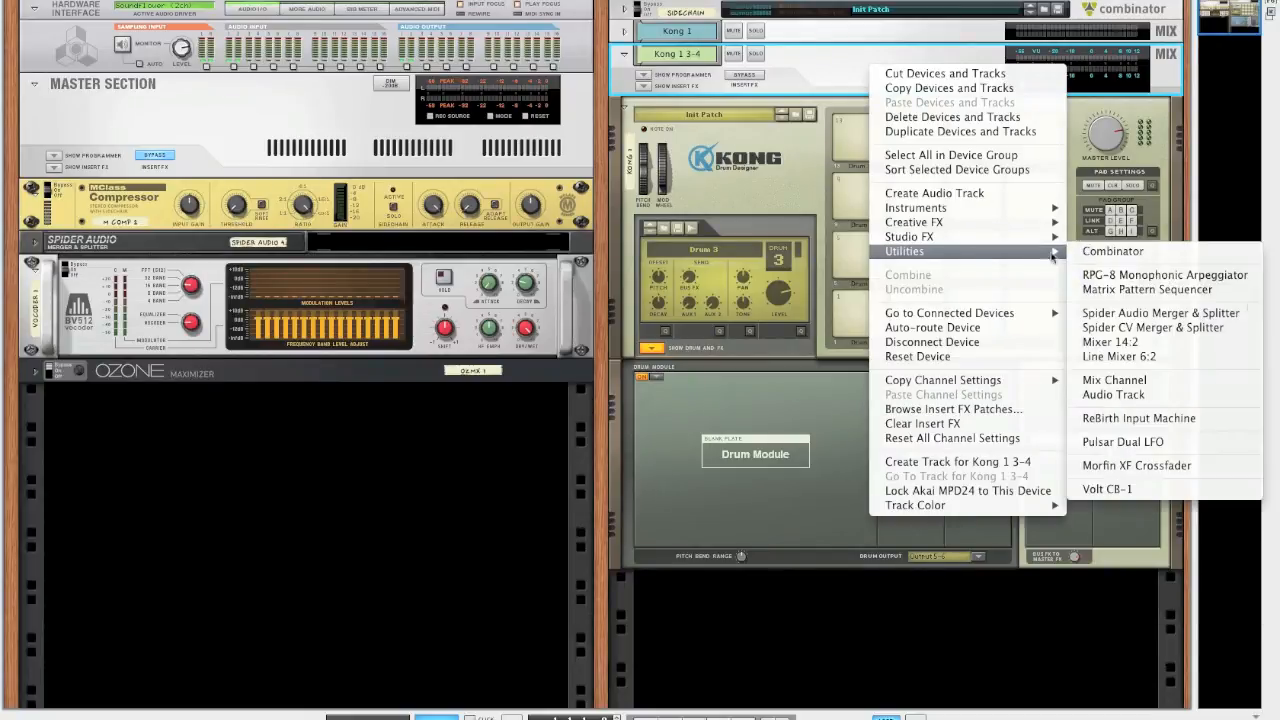
pyautogui.click(1140, 380)
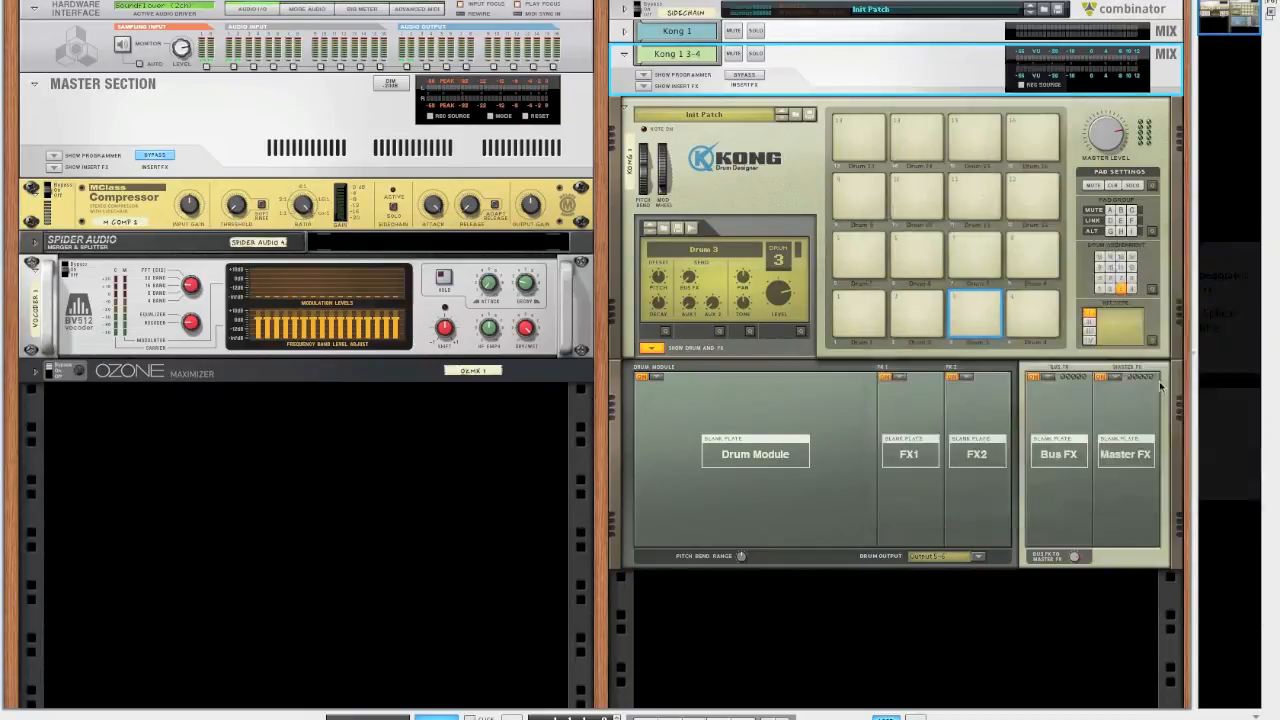
# Cable Kong's audio outputs 5-6 to the new mix channel's inputs on the back of the rack
pyautogui.press('Tab')
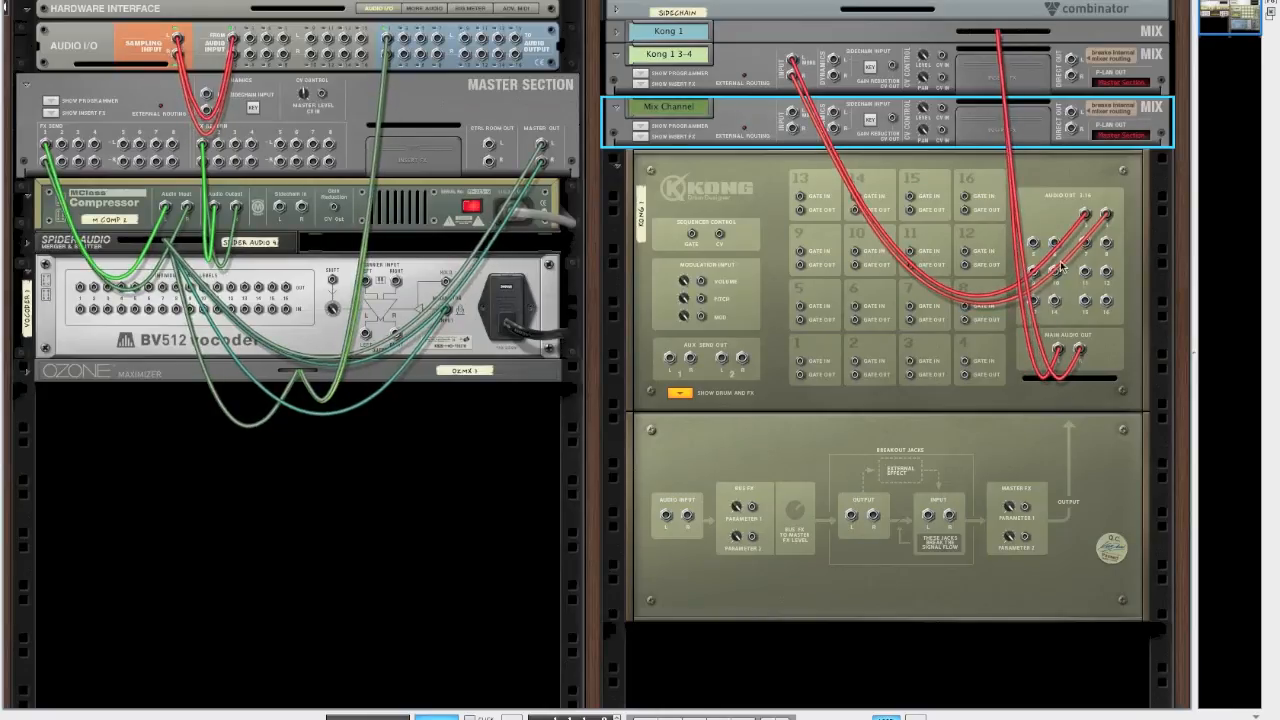
pyautogui.moveTo(1032, 243); pyautogui.dragTo(790, 113)
pyautogui.press('Tab')
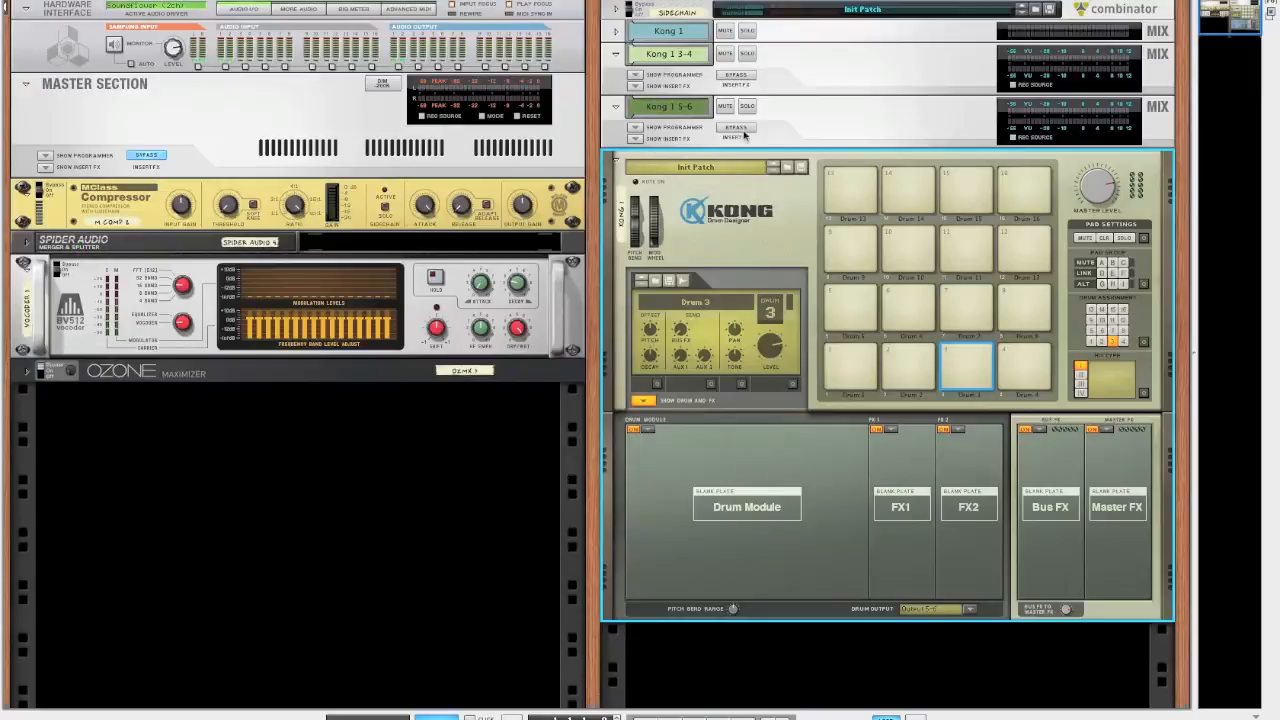
# Load an NN-Nano Sampler on Kong pad 3 with the sample Anthem_Snare06.wav from the Snares folder, and audition the pad
pyautogui.click(663, 442)
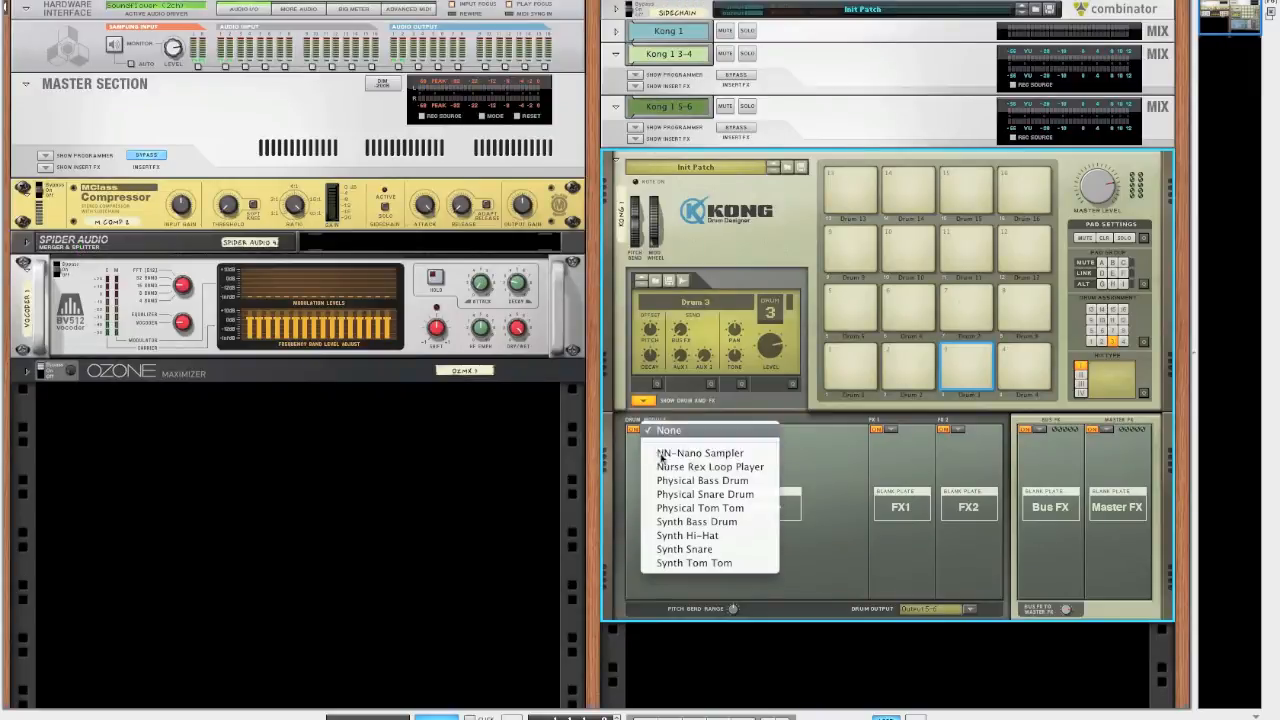
pyautogui.click(690, 451)
pyautogui.click(711, 440)
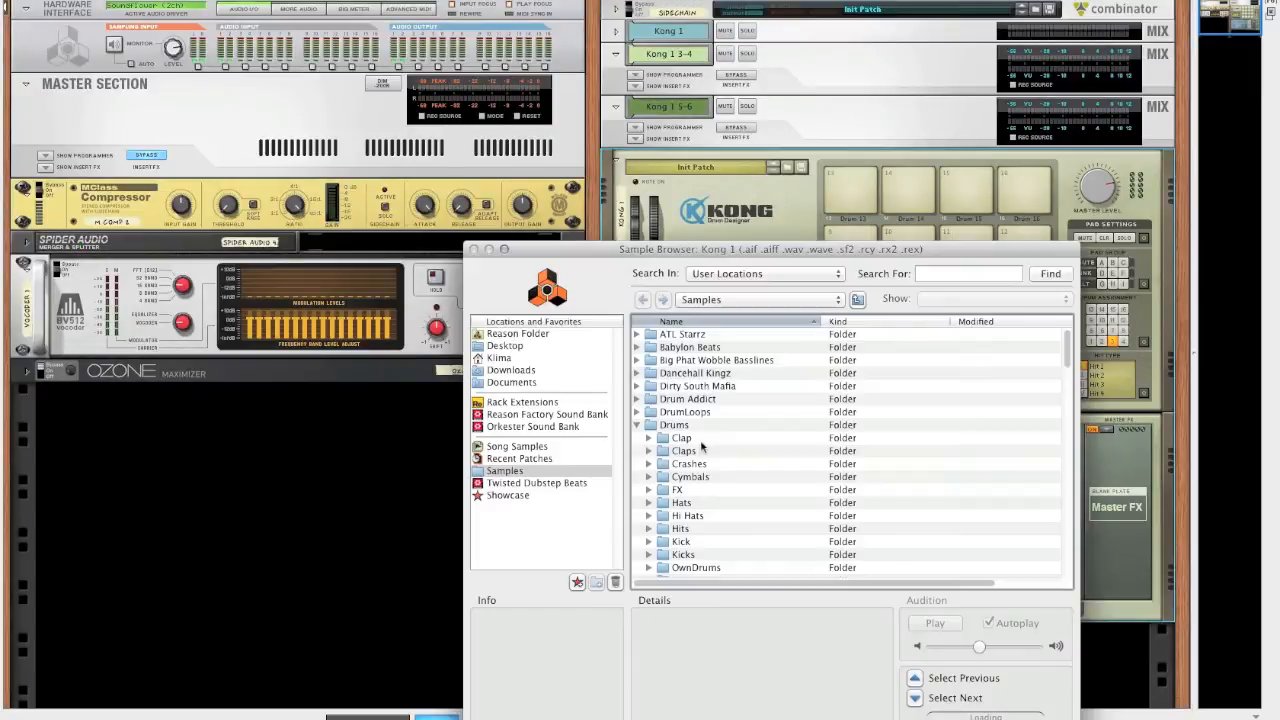
pyautogui.click(656, 478)
pyautogui.scroll(-2, 700, 481)
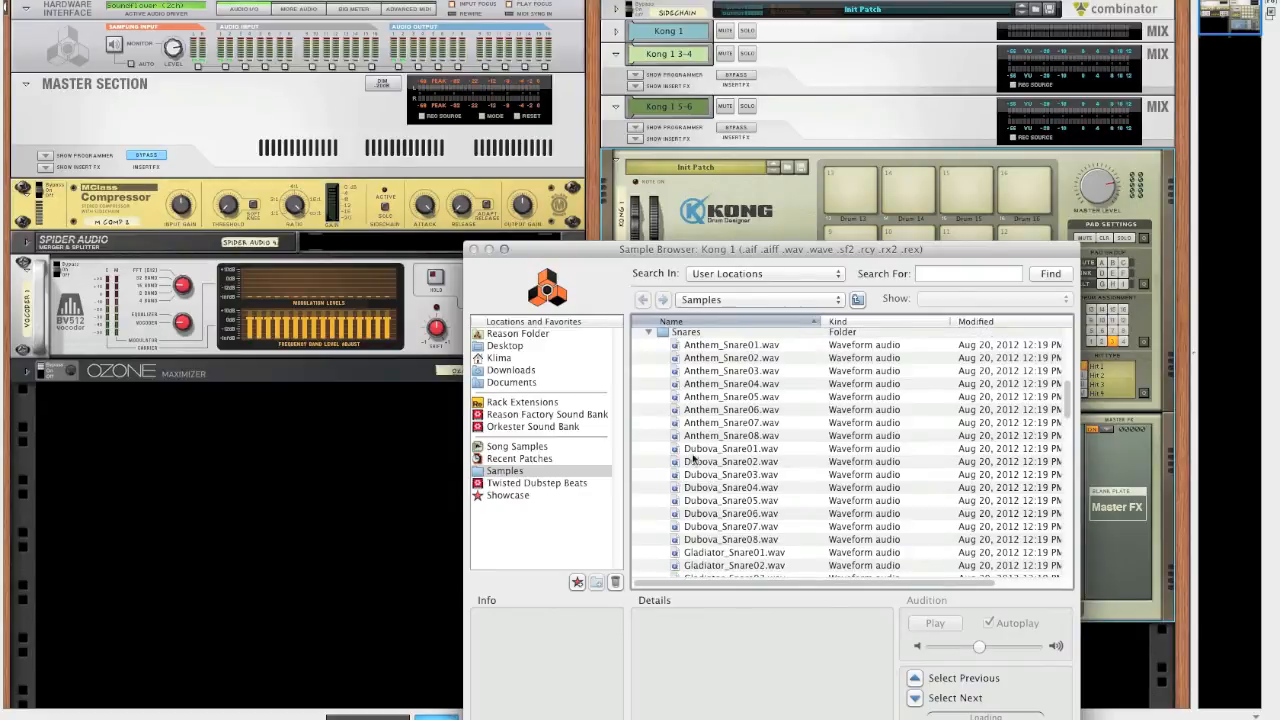
pyautogui.scroll(1, 696, 457)
pyautogui.click(708, 418)
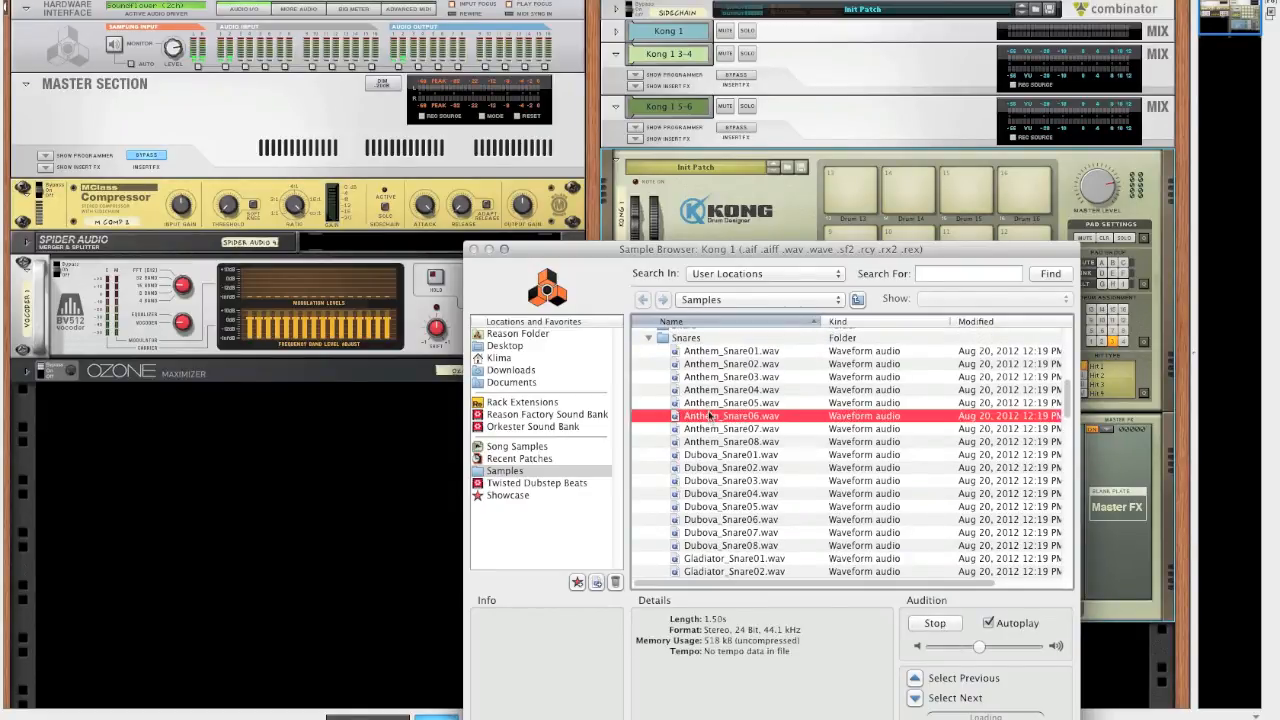
pyautogui.doubleClick(708, 418)
pyautogui.click(962, 365)
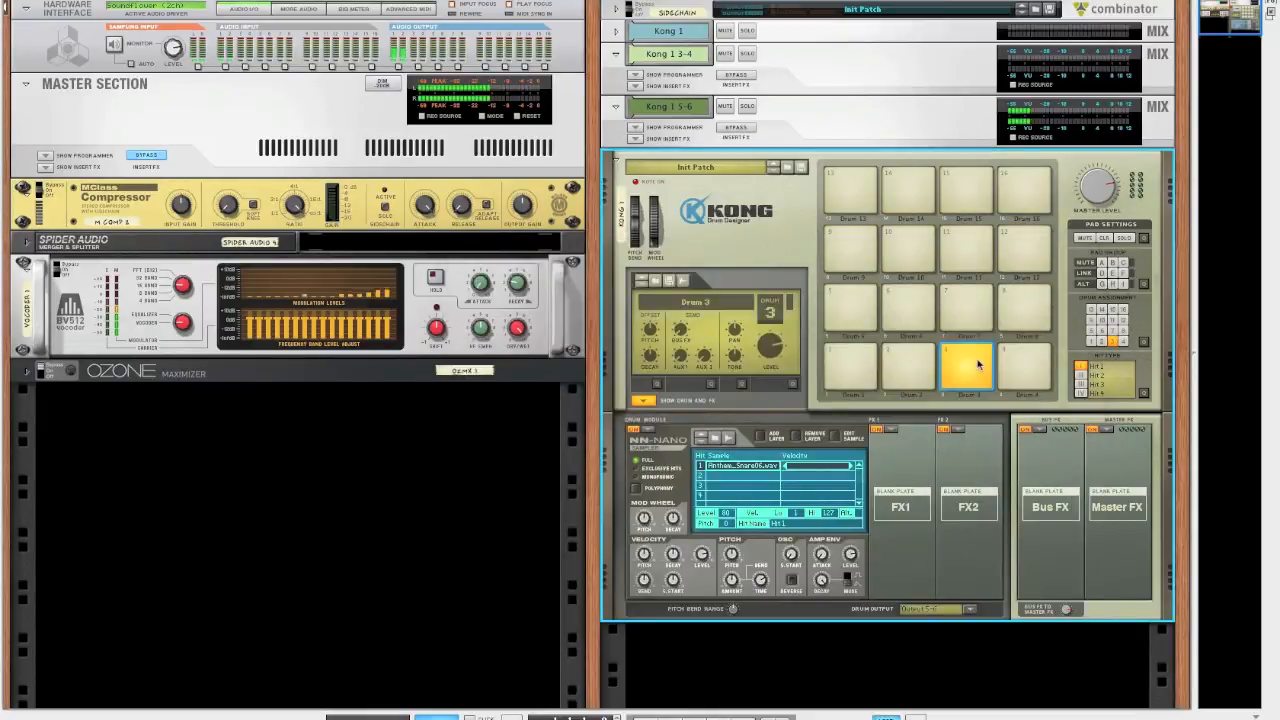
# Show the insert FX of the Kong 1 5-6 mix channel and add an RV7000 Advanced Reverb there
pyautogui.click(641, 143)
pyautogui.rightClick(655, 158)
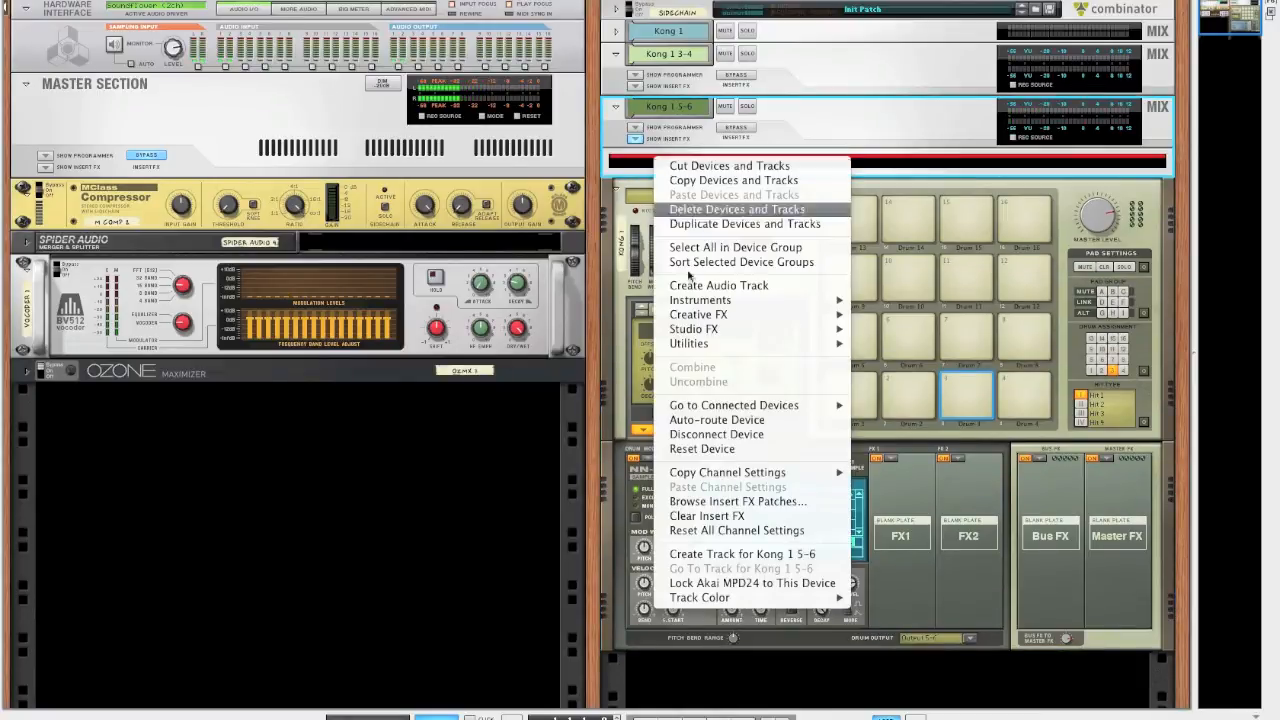
pyautogui.moveTo(733, 342)
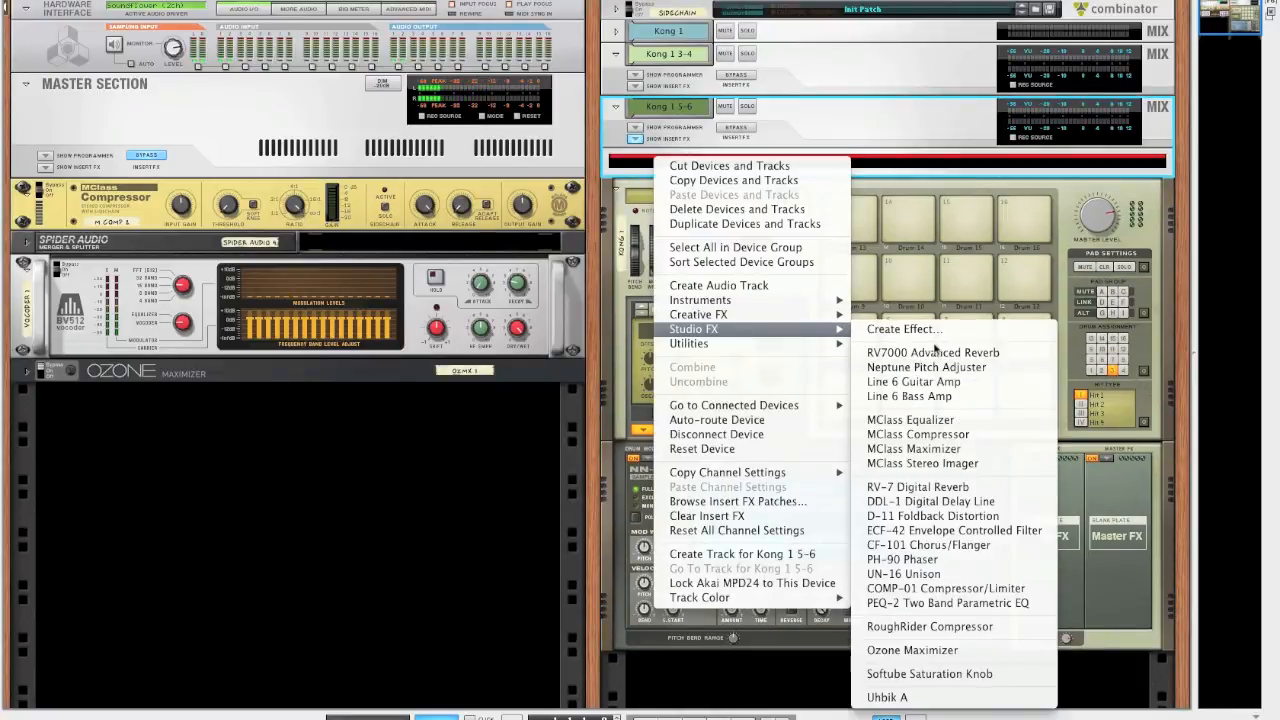
pyautogui.click(905, 356)
# Adjust the RV7000's dry/wet balance, set its decay to 44, and hide the channel's insert FX
pyautogui.moveTo(1075, 200)
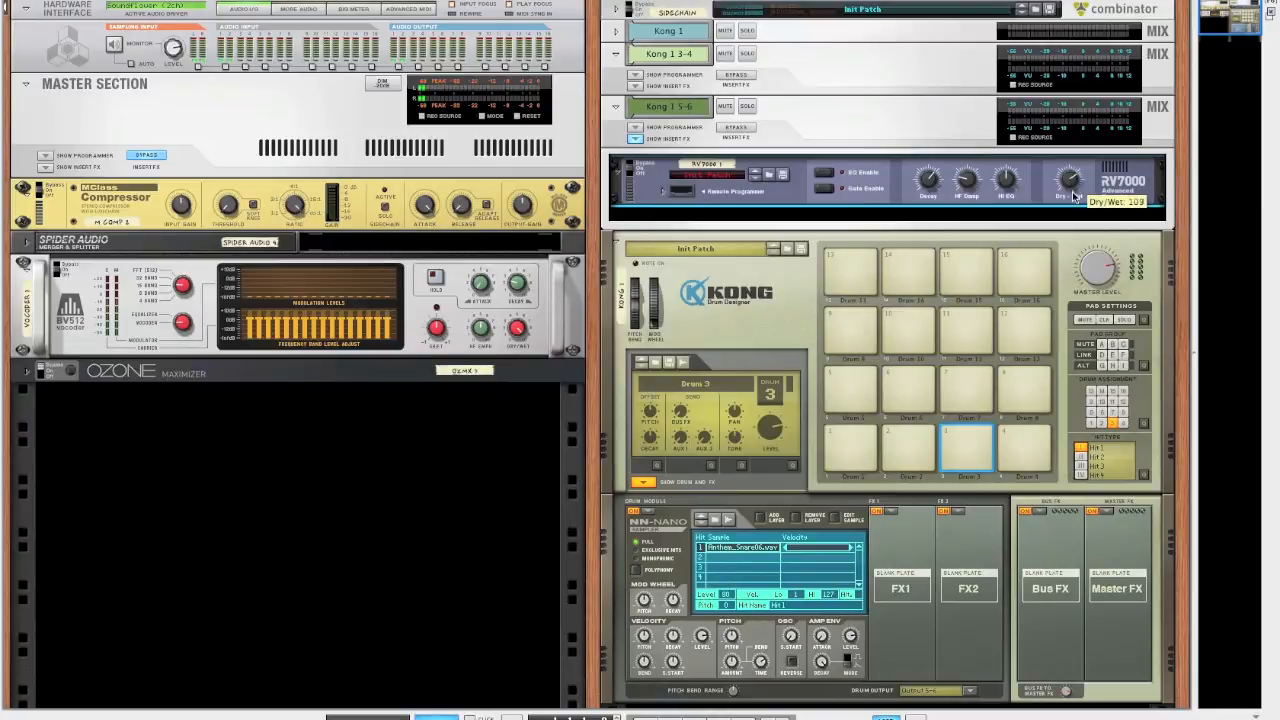
pyautogui.moveTo(1075, 200); pyautogui.dragTo(1077, 198)
pyautogui.moveTo(929, 182); pyautogui.dragTo(929, 201)
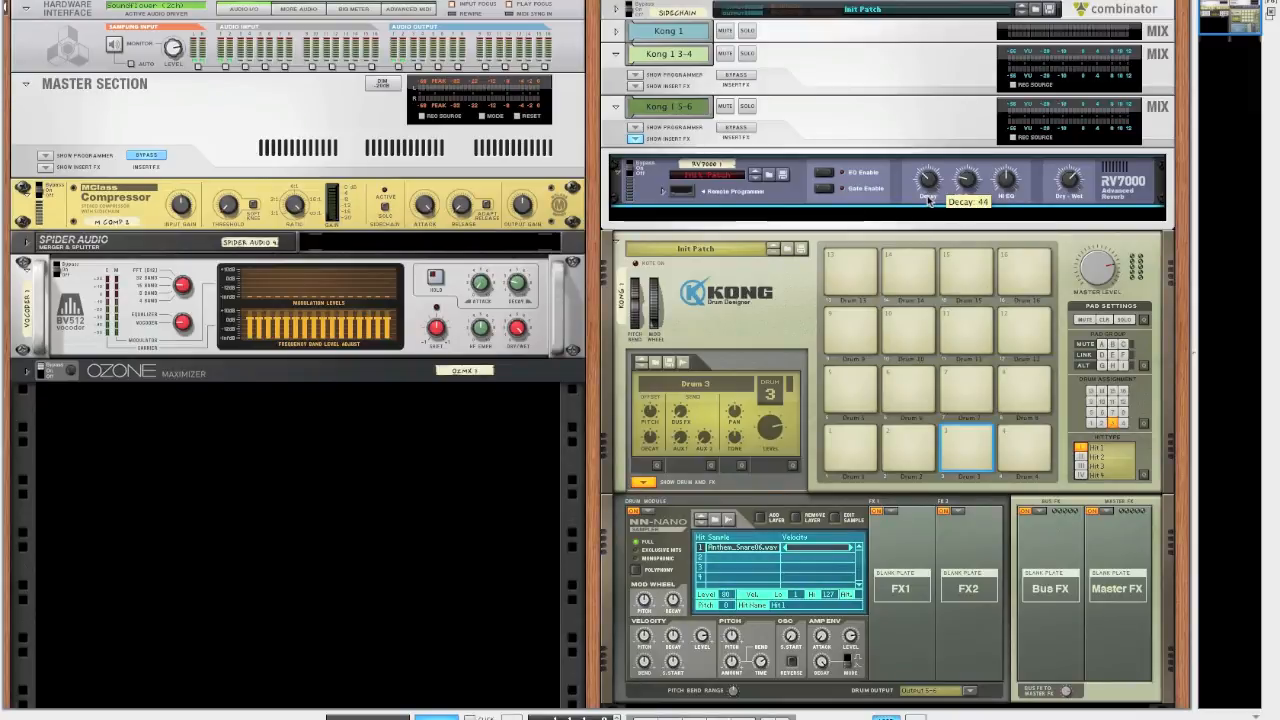
pyautogui.click(635, 140)
# In the mixer, enable the high pass filter on the Kong 1 5-6 channel and set its frequency to about 762 Hz
pyautogui.press('F5')
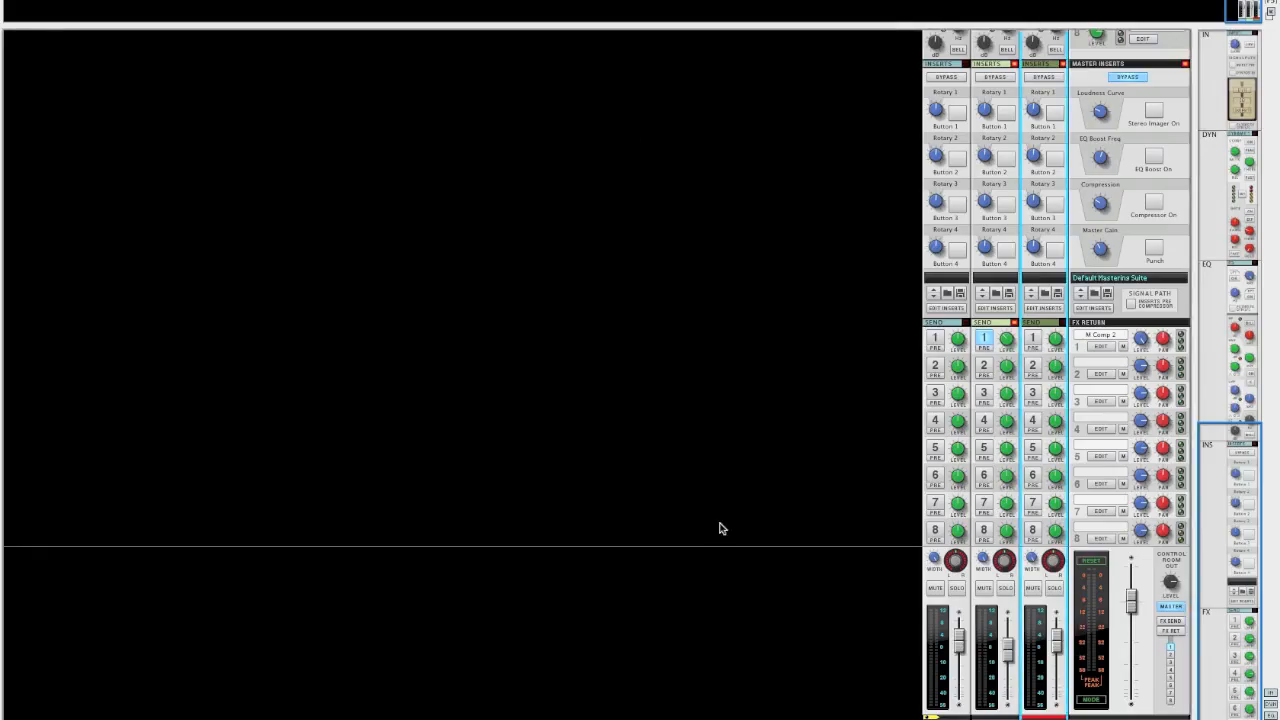
pyautogui.scroll(5, 1058, 414)
pyautogui.scroll(5, 1058, 414)
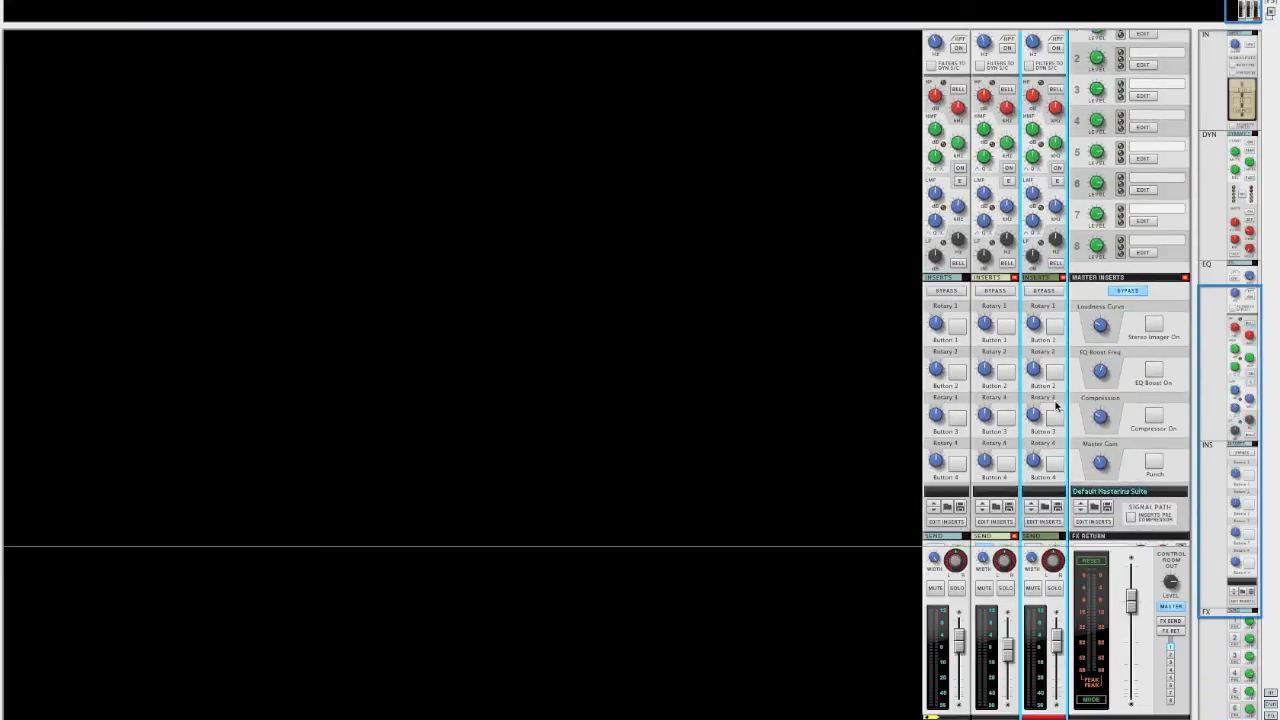
pyautogui.click(1056, 127)
pyautogui.moveTo(1040, 126); pyautogui.dragTo(1036, 125)
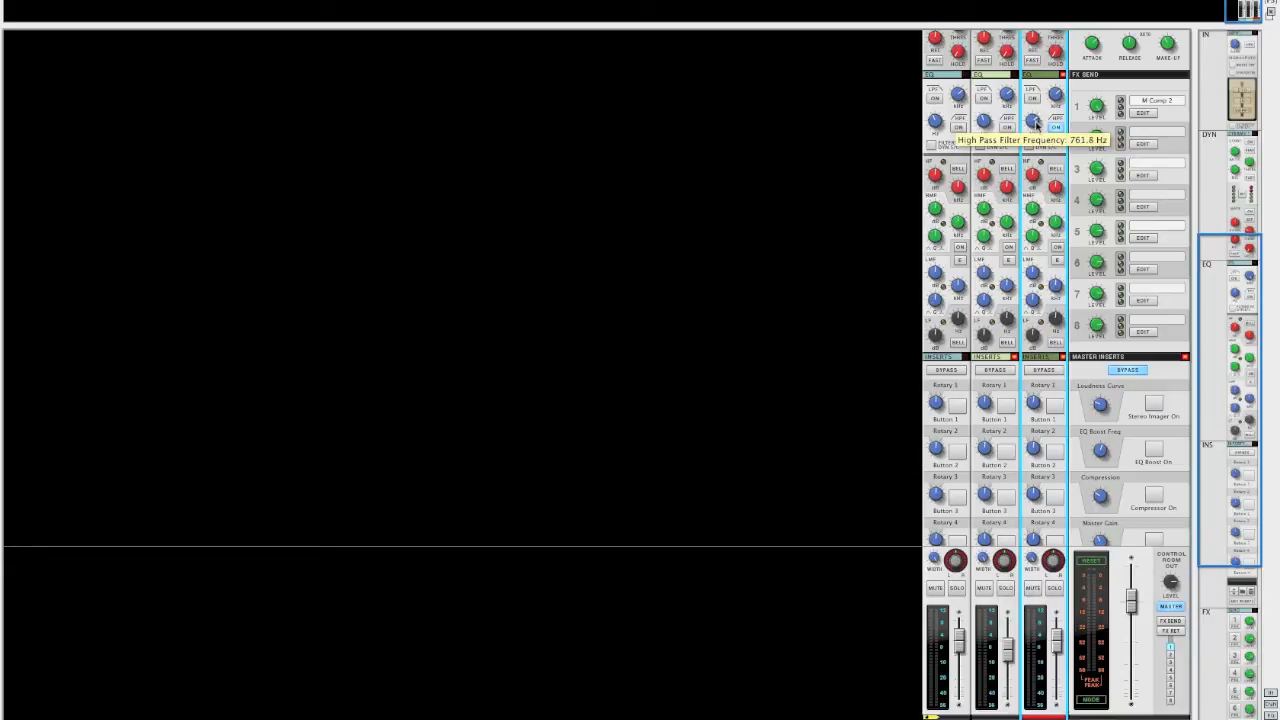
# Back in the rack, assign Kong pad 3 to link group E and trigger pads 2 and 3 to hear the layers
pyautogui.press('F6')
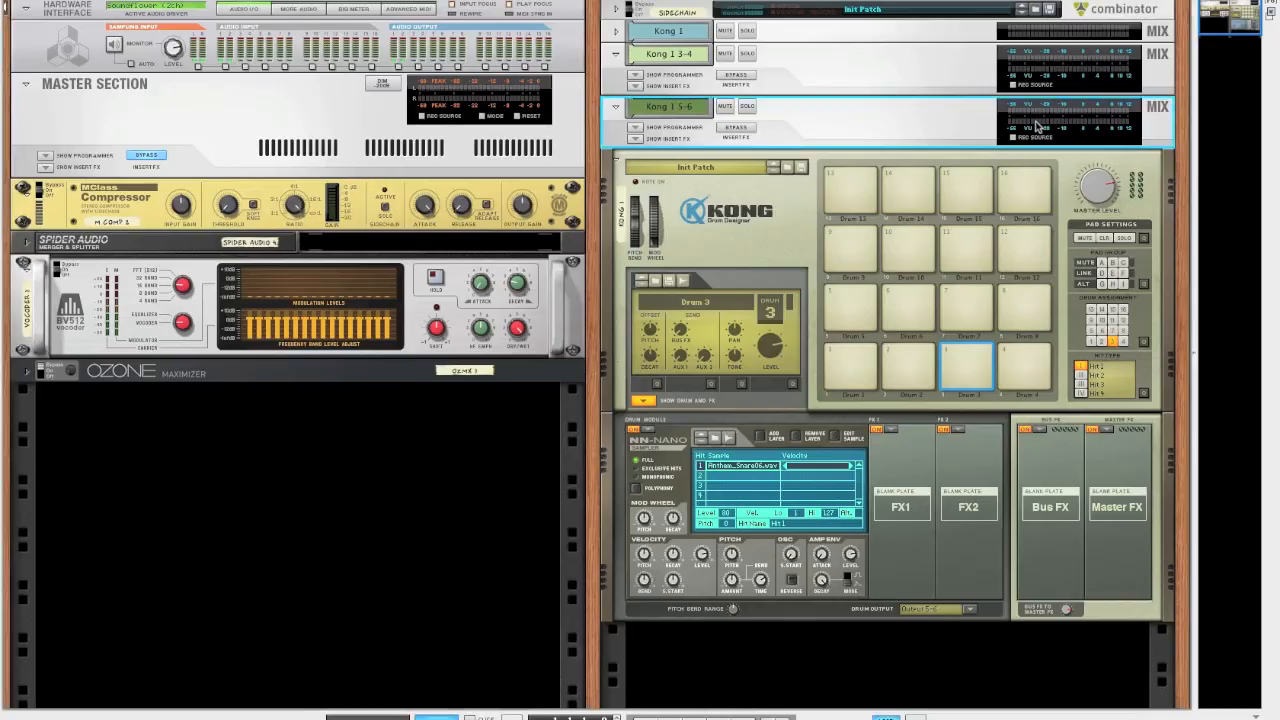
pyautogui.click(1113, 275)
pyautogui.click(911, 377)
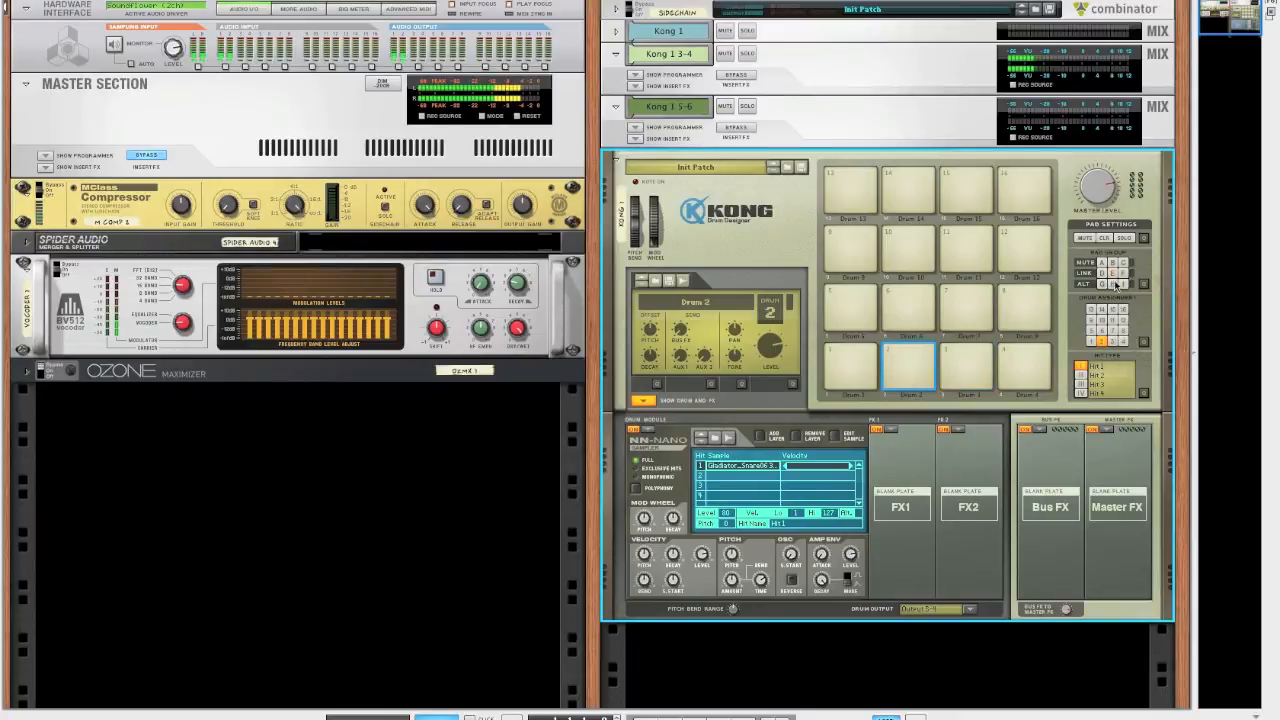
pyautogui.click(975, 390)
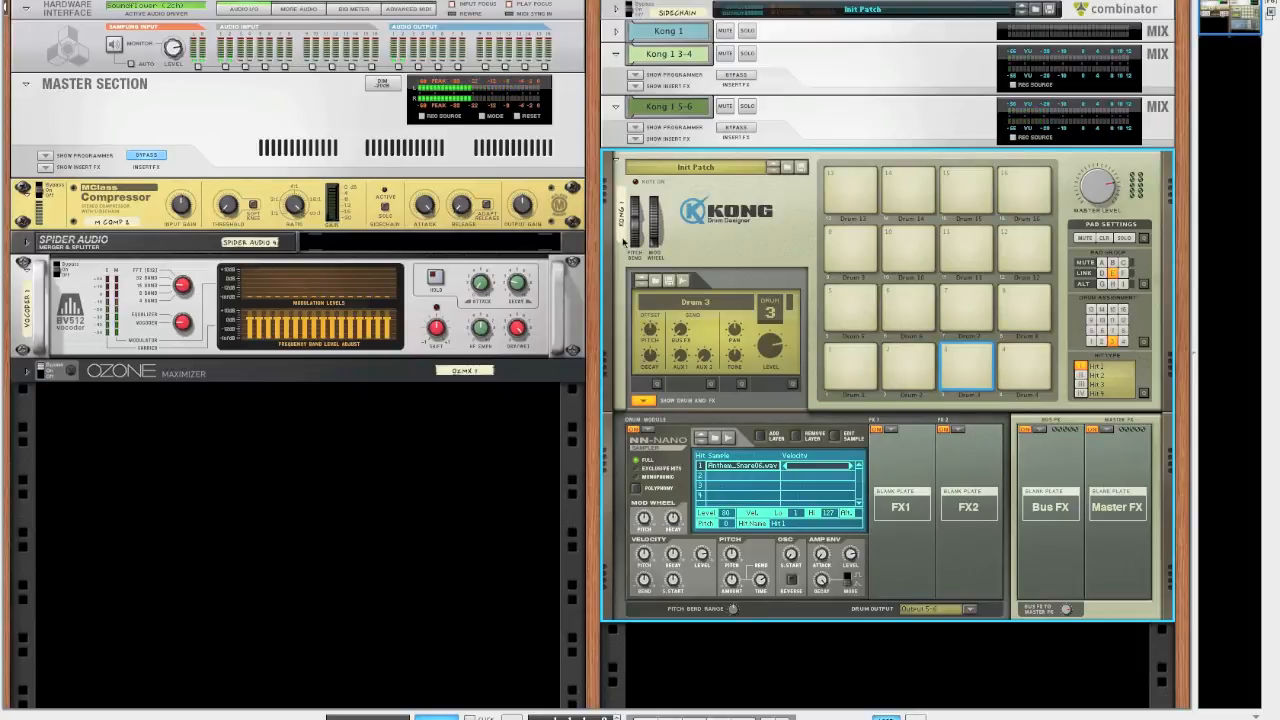
# Lower the Kong 1 5-6 channel's fader in the mixer to about -10.8 dB
pyautogui.press('F5')
pyautogui.moveTo(1057, 632); pyautogui.dragTo(1057, 660)
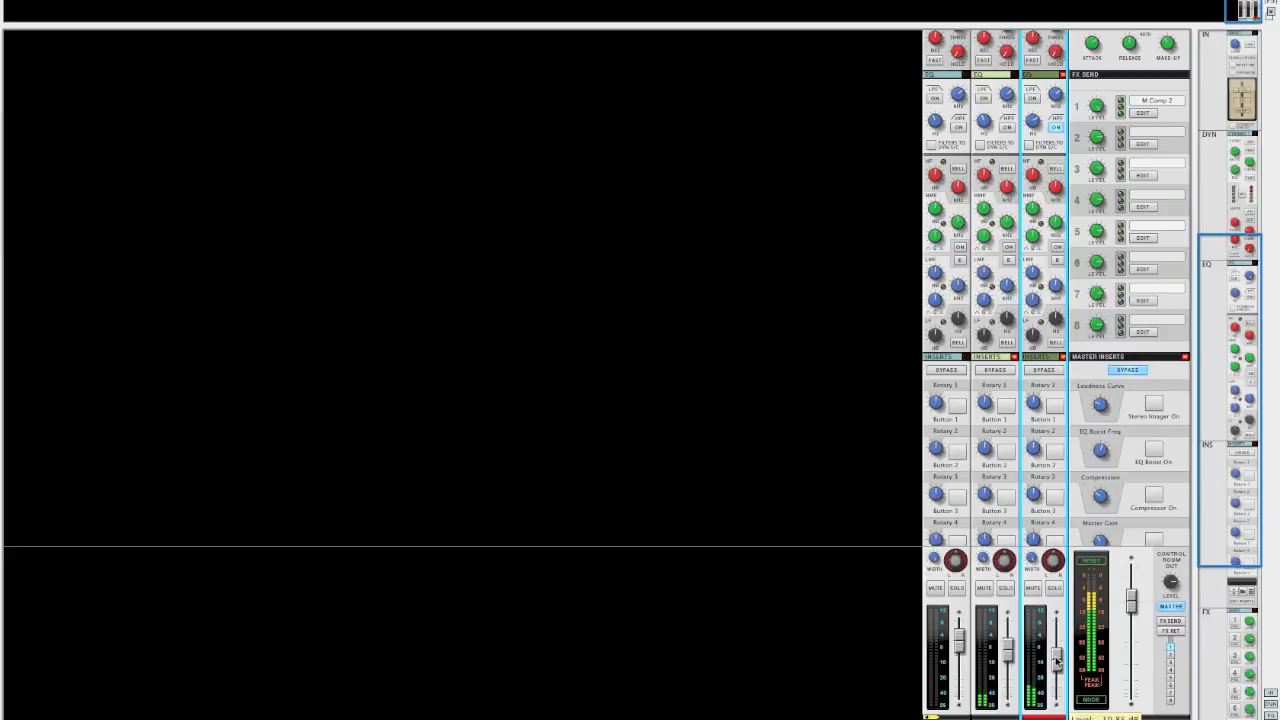